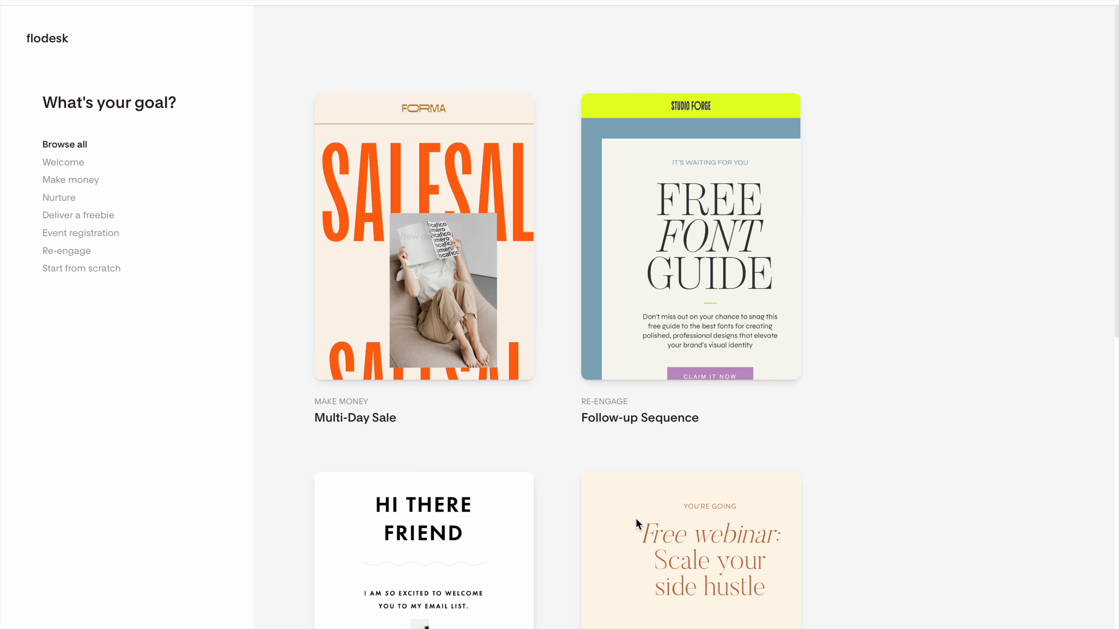
# Start a new workflow from the Welcome Sequence template in the Welcome goal category
pyautogui.click(57, 161)
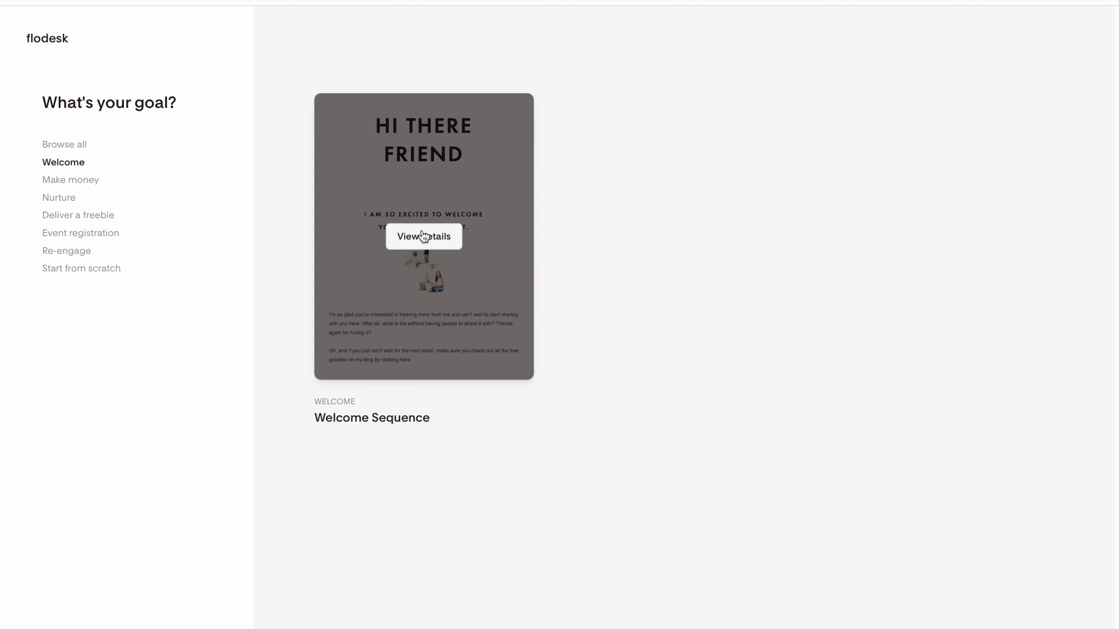
pyautogui.moveTo(461, 239)
pyautogui.click(411, 240)
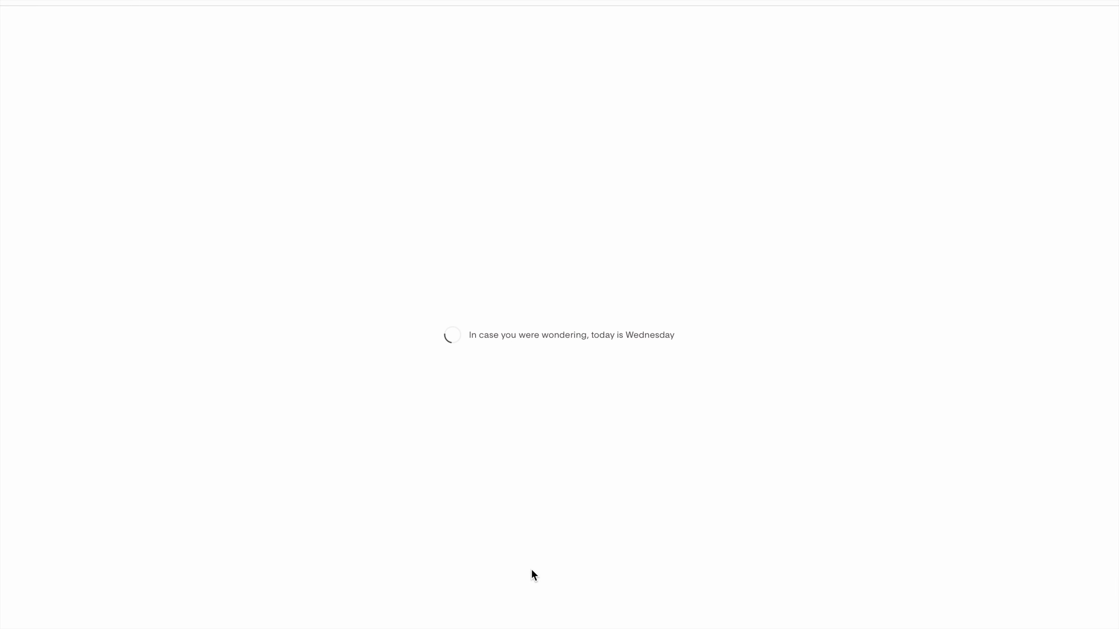
pyautogui.click(668, 399)
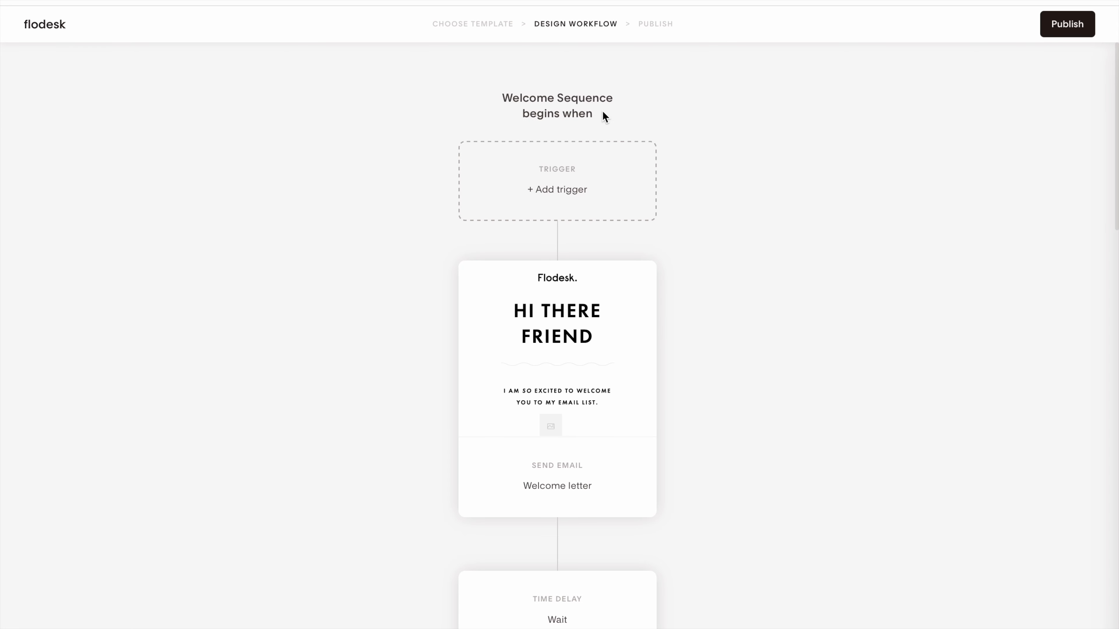
# Add a trigger that begins the workflow when a subscriber is added to the Main list segment
pyautogui.click(568, 197)
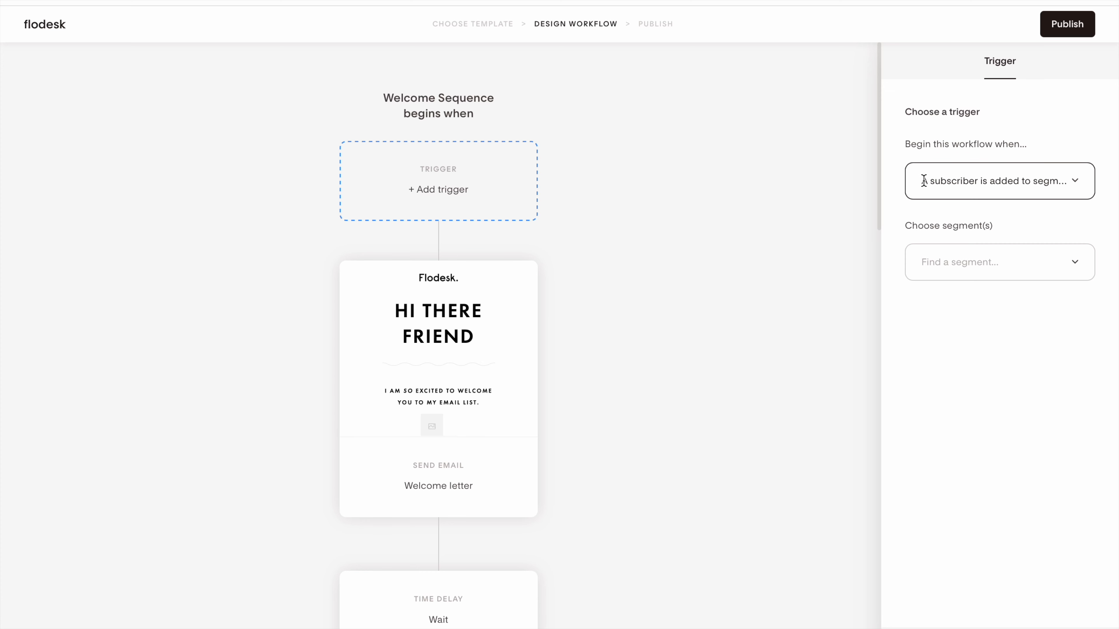
pyautogui.click(1000, 262)
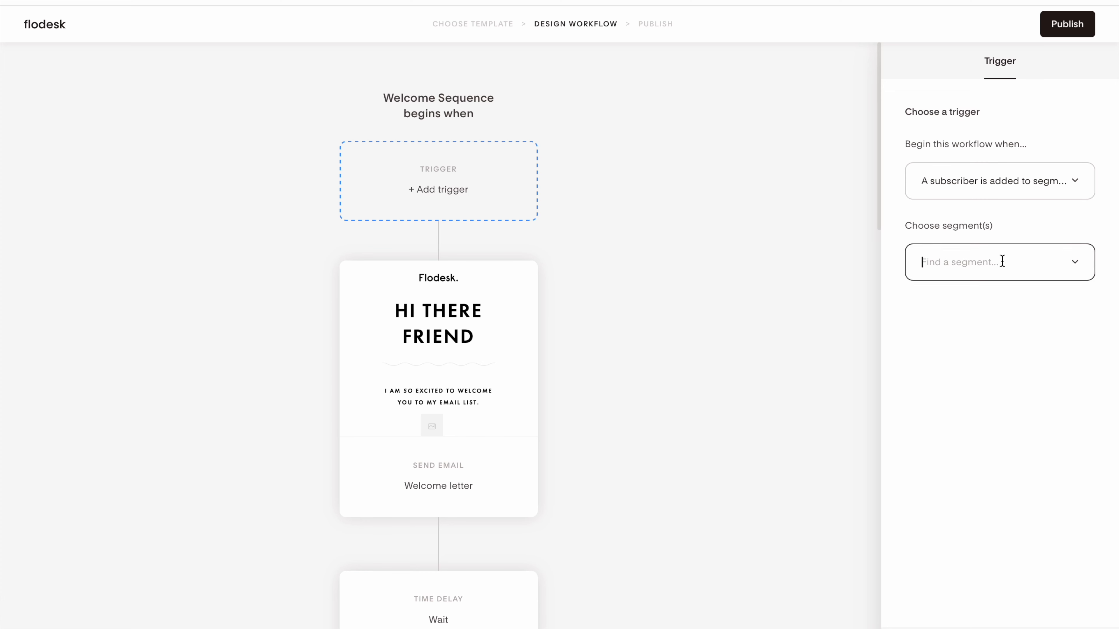
pyautogui.click(947, 344)
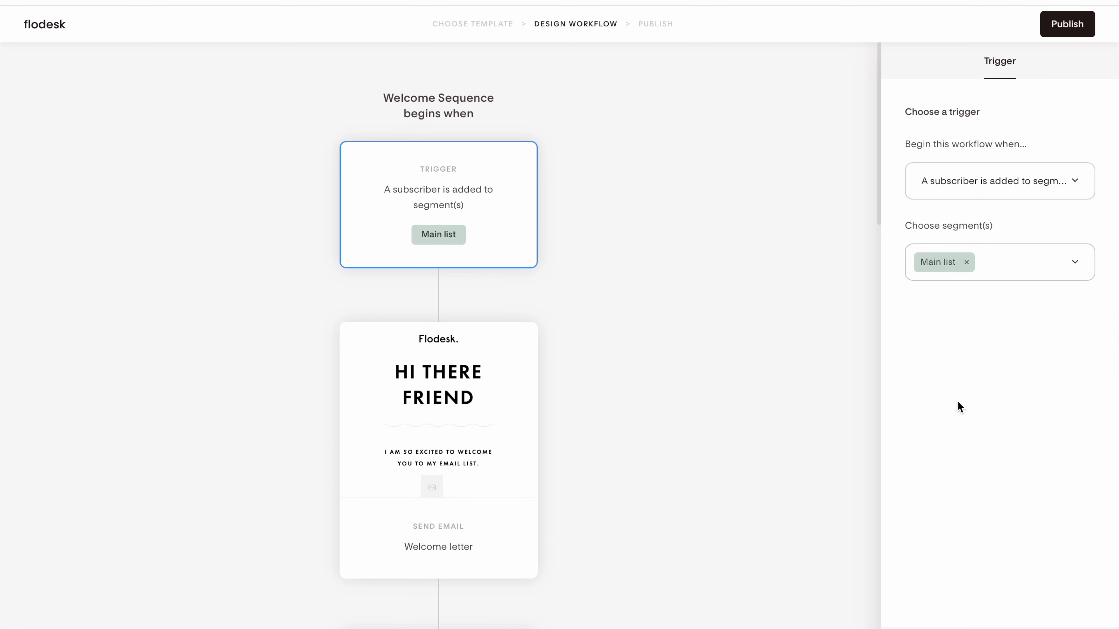
# Set the welcome email's subject line to "Welcome to TechTok!" and its preview text to "Here's your special offer"
pyautogui.click(444, 435)
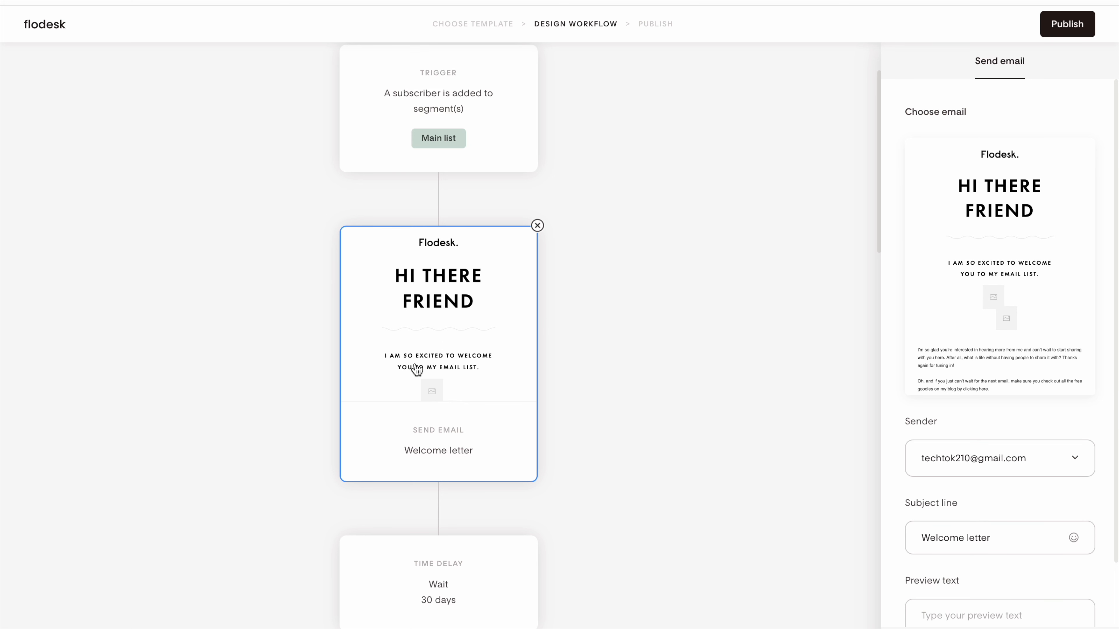
pyautogui.scroll(-2, 1007, 402)
pyautogui.tripleClick(980, 467)
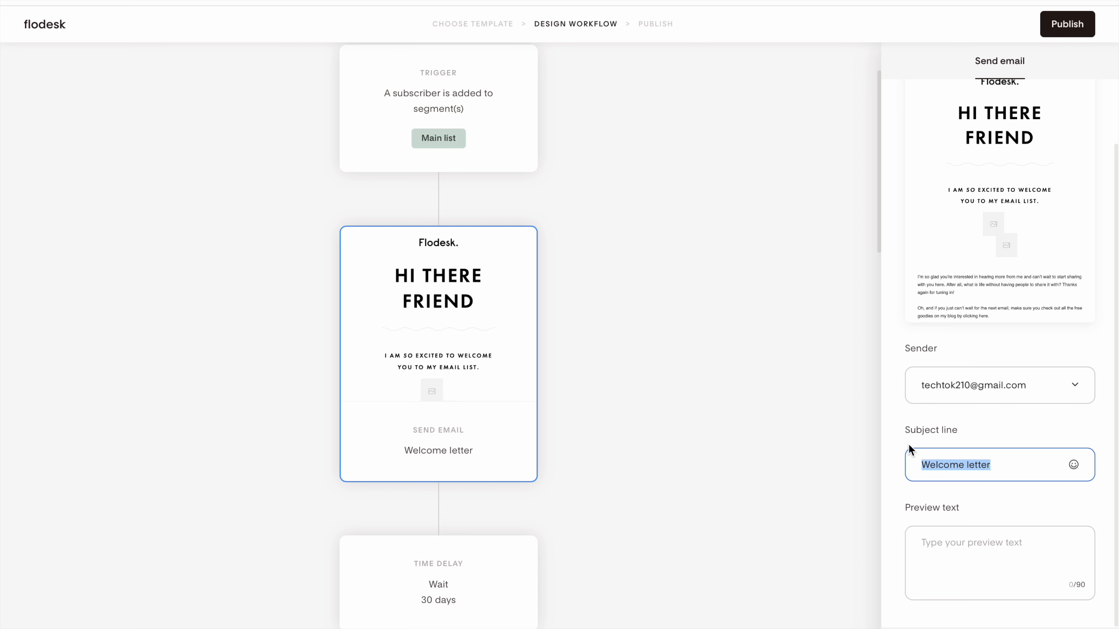
pyautogui.write('Welcome')
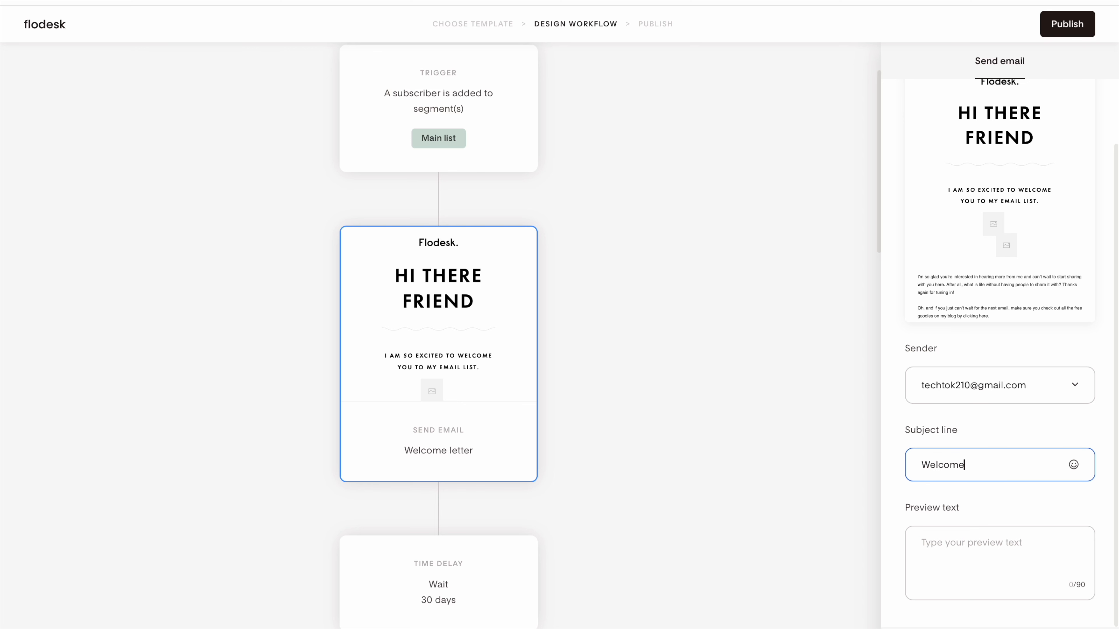
pyautogui.write(' to TechTok!')
pyautogui.click(1074, 465)
pyautogui.click(1027, 549)
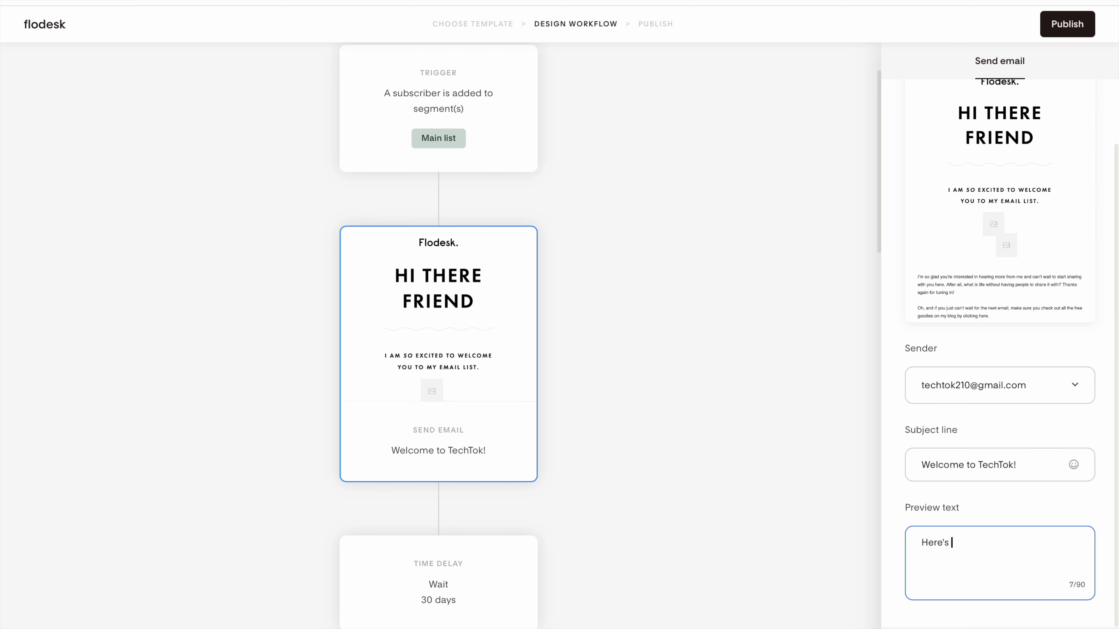
pyautogui.write("Here's your special offer")
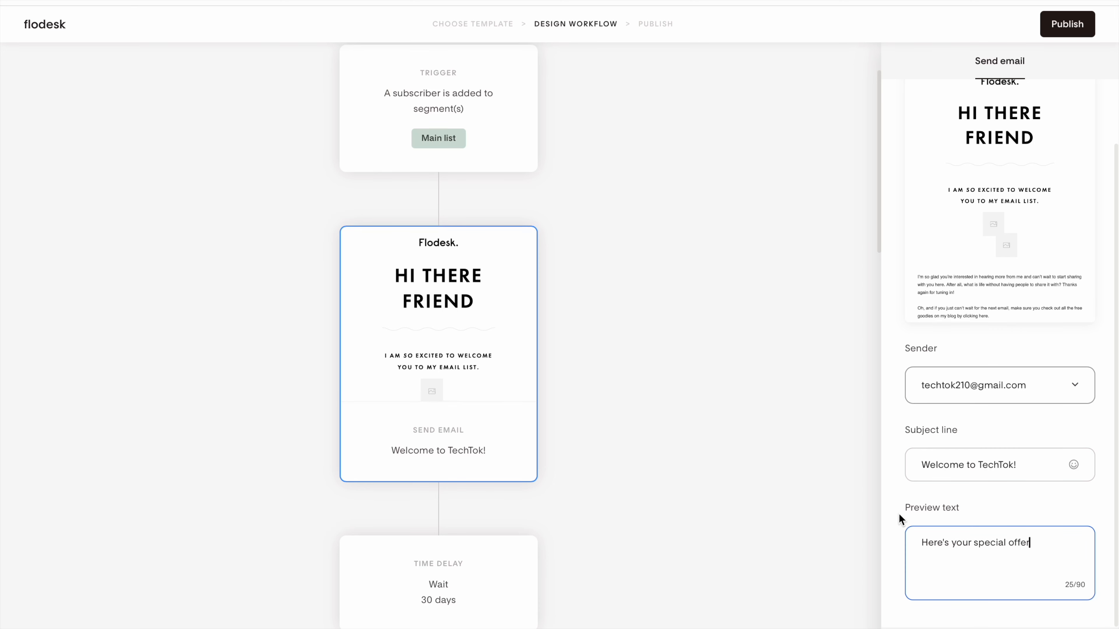
# Open the welcome email's design for editing and switch it to the new Layouts
pyautogui.moveTo(987, 146)
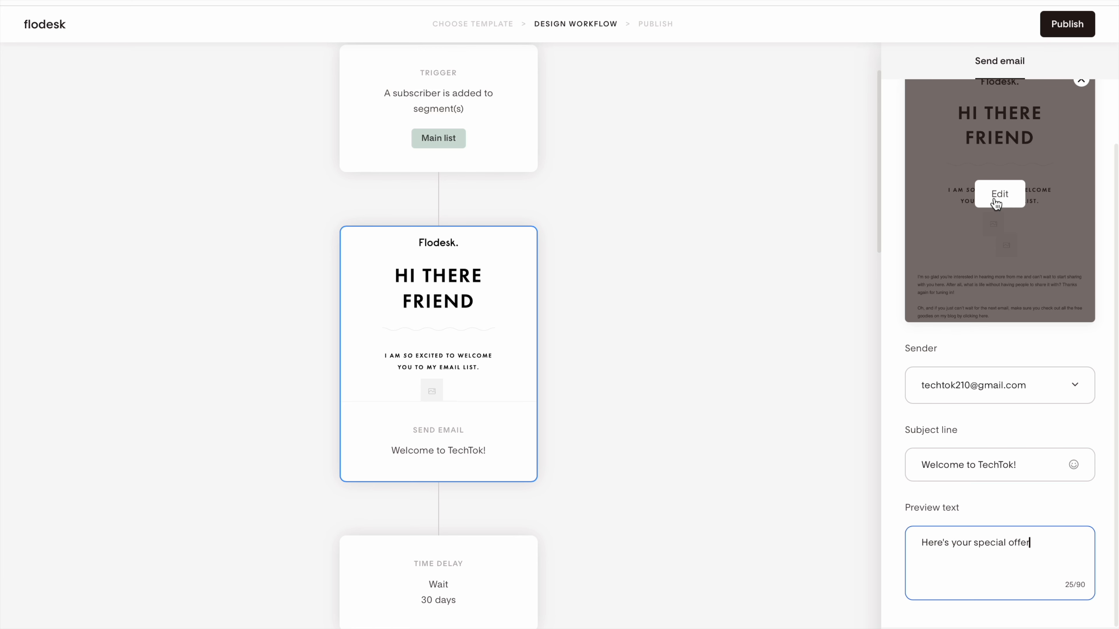
pyautogui.scroll(2, 993, 271)
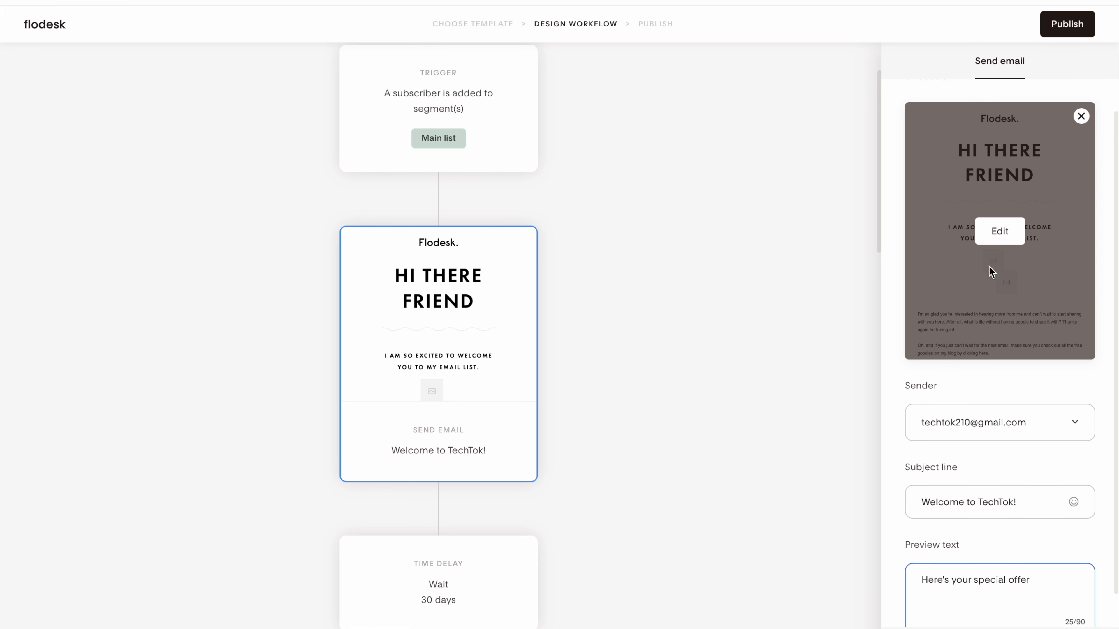
pyautogui.click(997, 251)
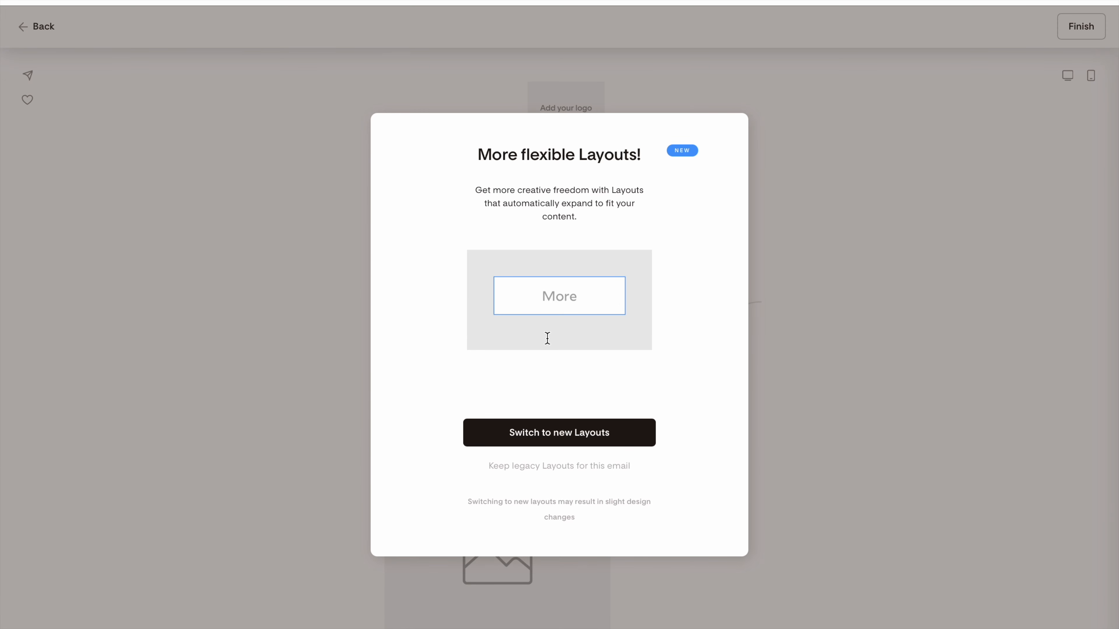
pyautogui.click(518, 434)
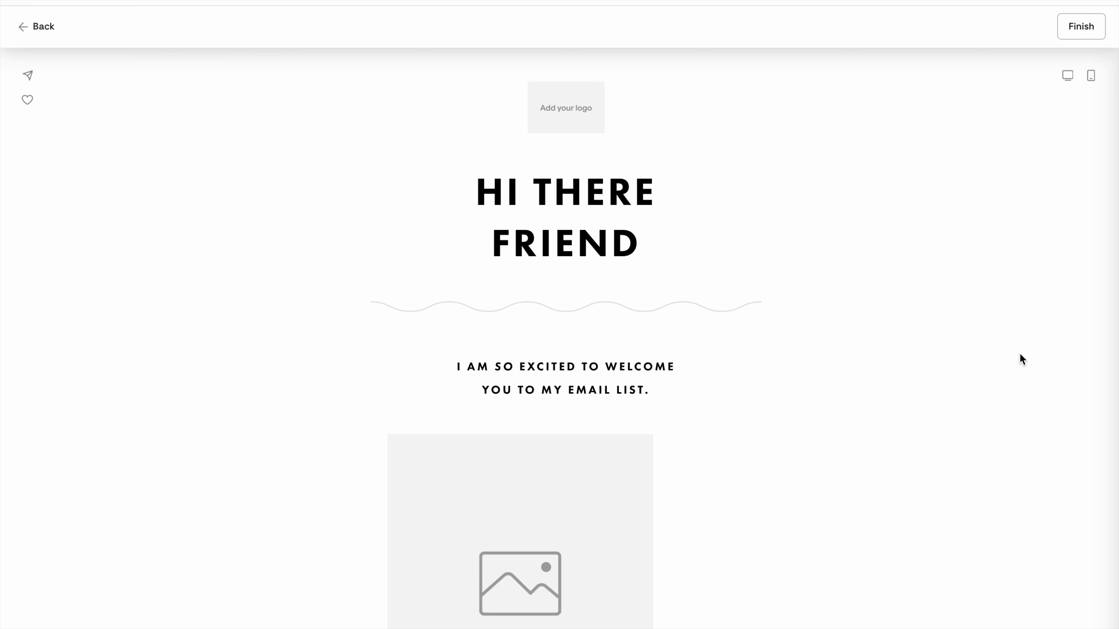
# Examine the font, spacing and layout options of the "HI THERE FRIEND" heading block
pyautogui.moveTo(532, 117)
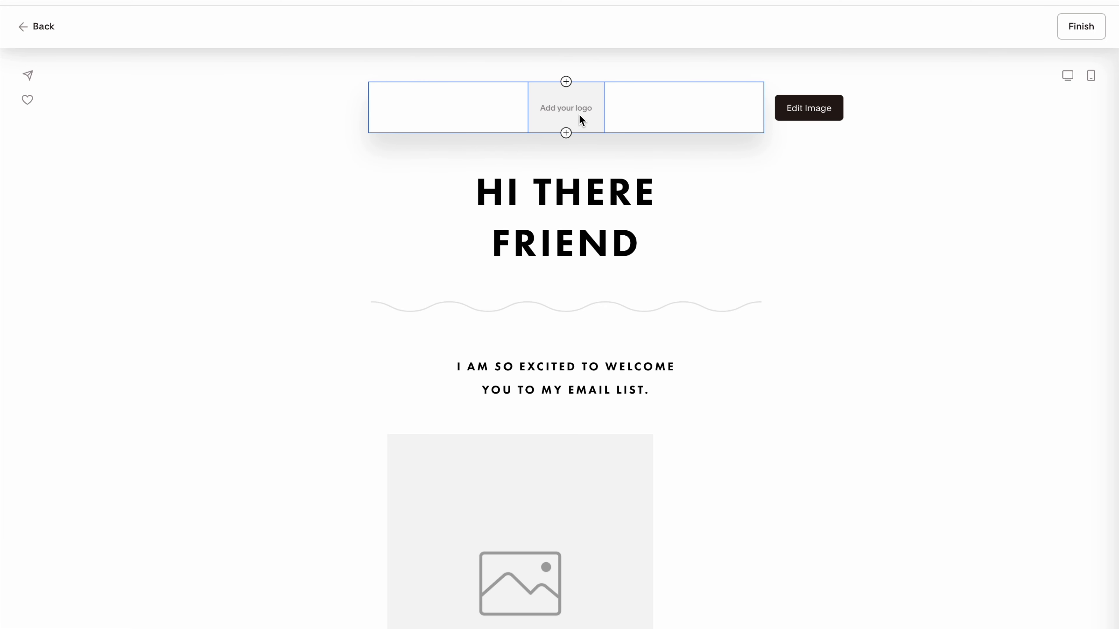
pyautogui.click(569, 253)
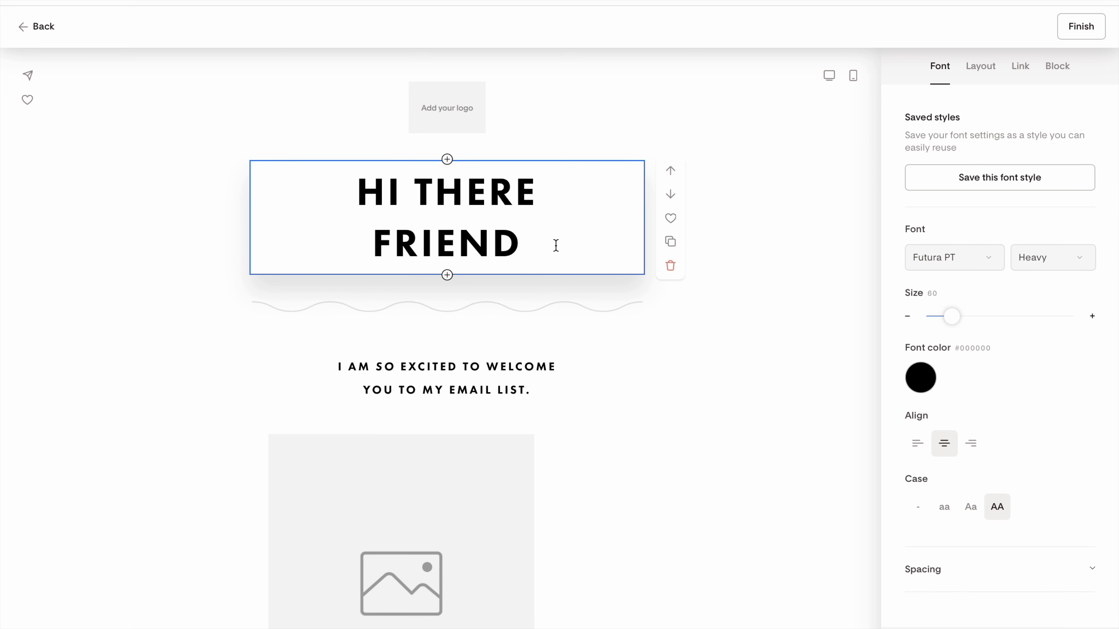
pyautogui.doubleClick(539, 245)
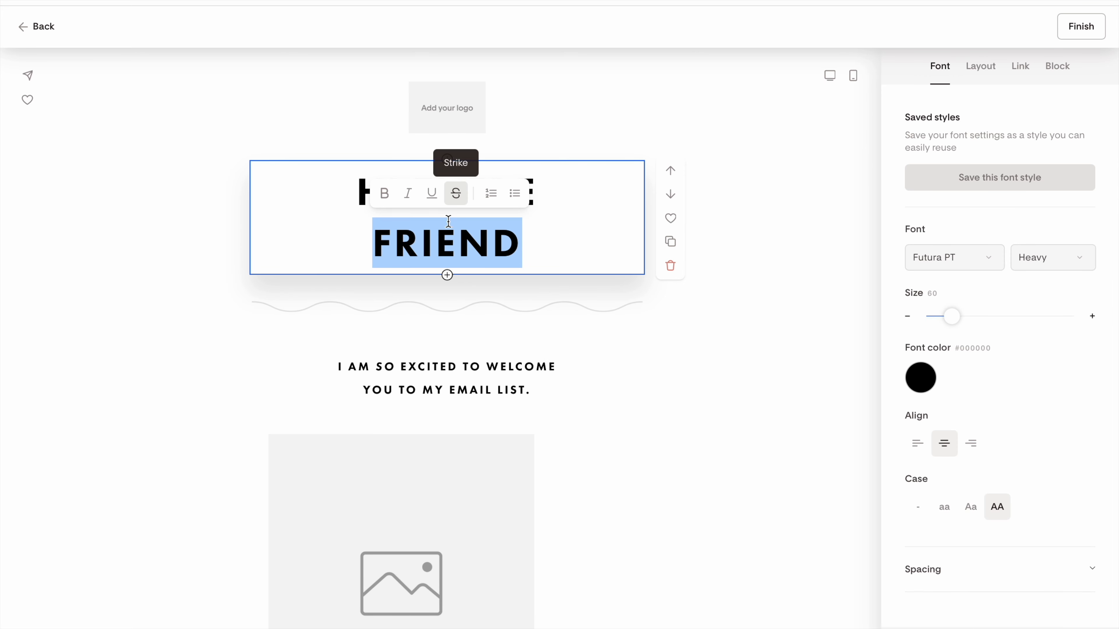
pyautogui.click(435, 242)
pyautogui.click(939, 258)
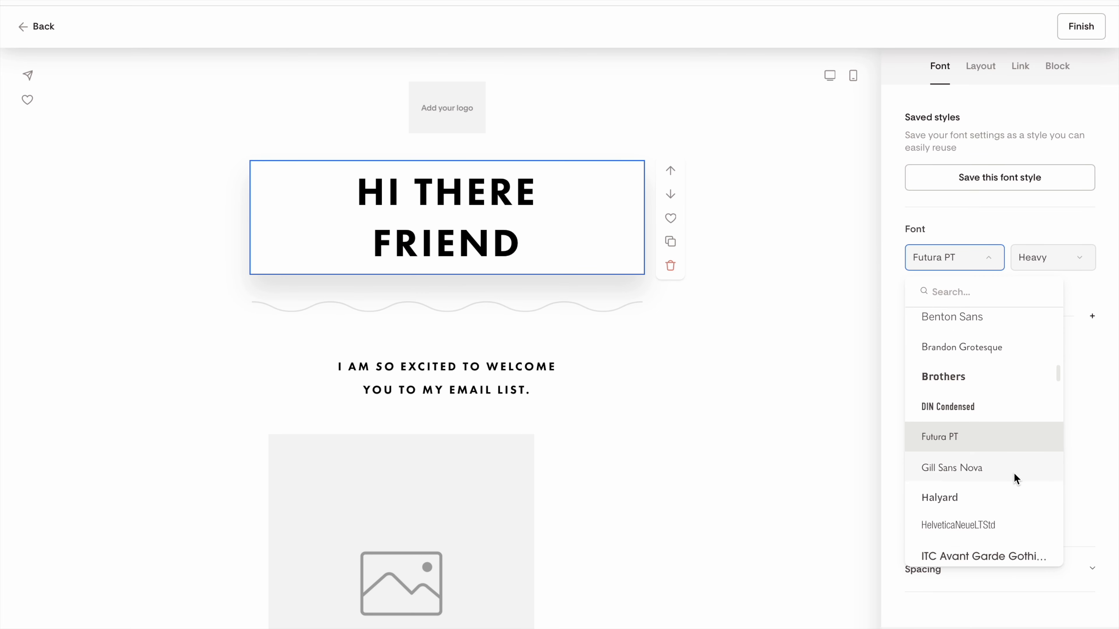
pyautogui.scroll(3, 1009, 423)
pyautogui.scroll(5, 1002, 381)
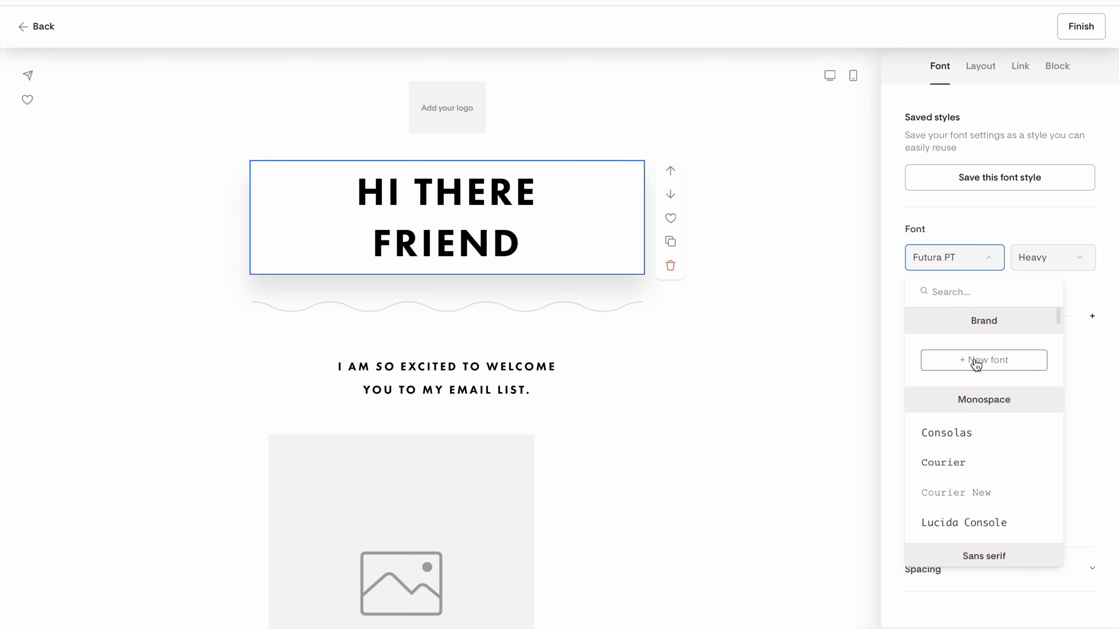
pyautogui.click(971, 227)
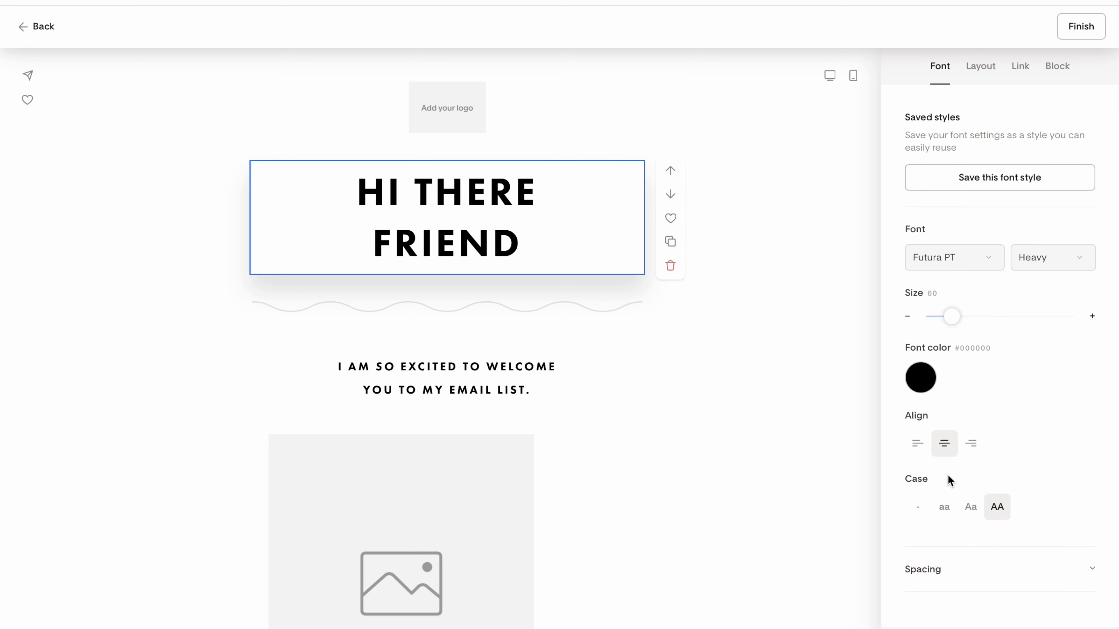
pyautogui.click(972, 579)
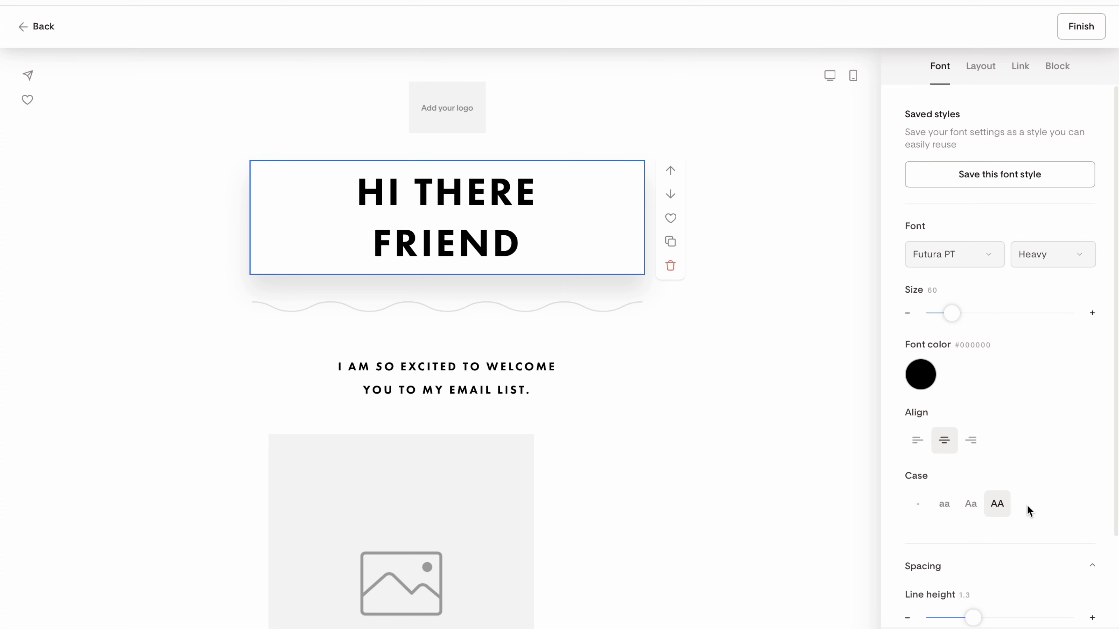
pyautogui.click(980, 67)
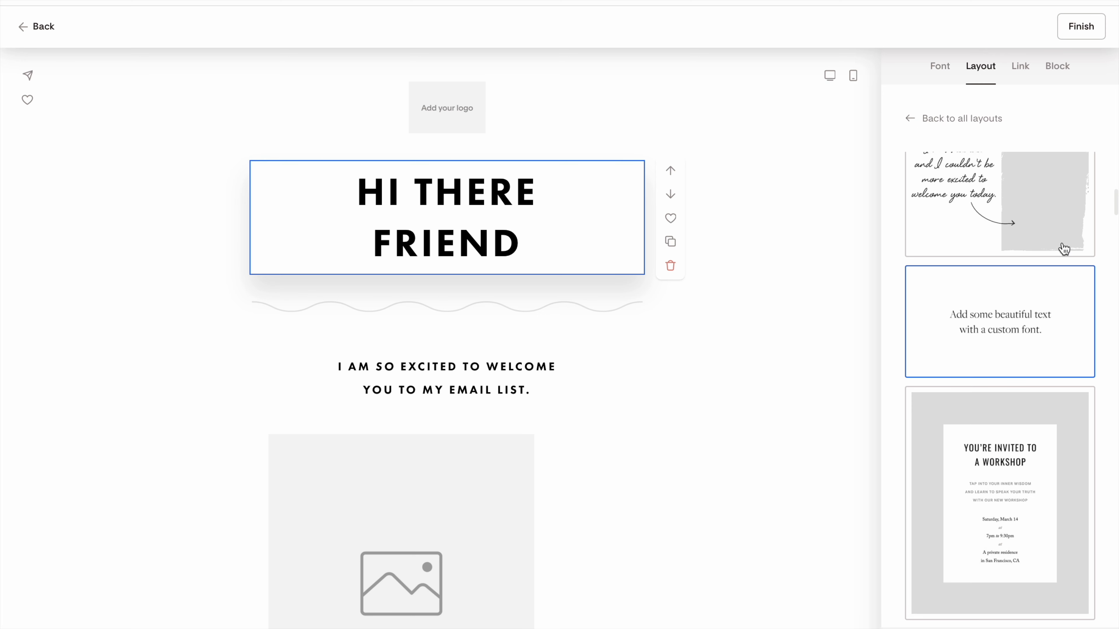
pyautogui.scroll(-1, 1024, 538)
pyautogui.scroll(1, 1025, 539)
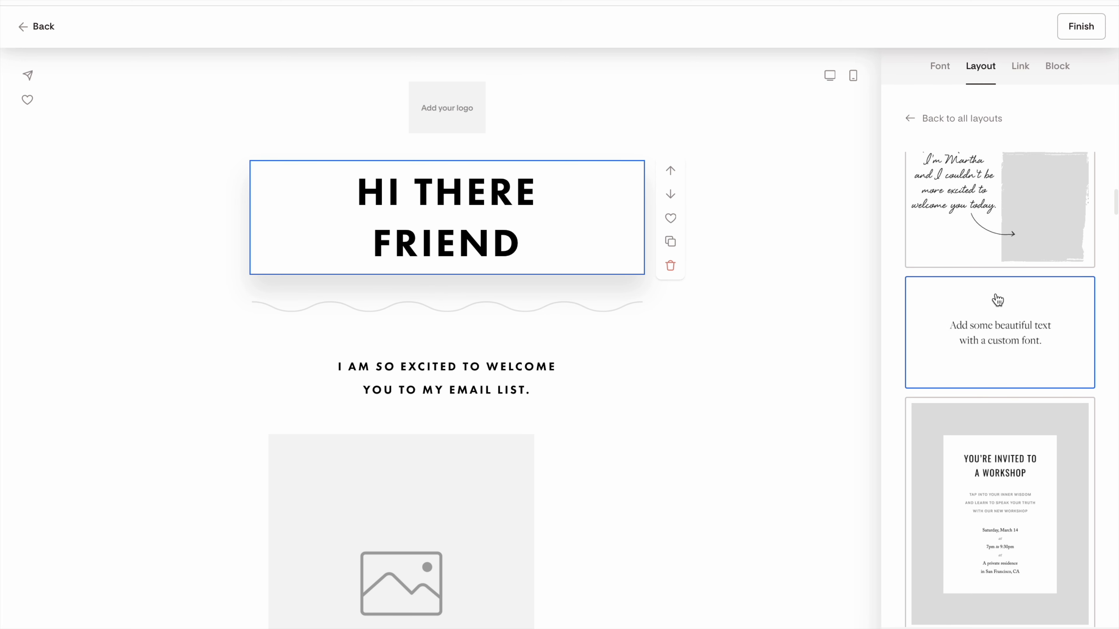
# Try an "Add to segment" link action on the heading block and remove it without choosing a segment
pyautogui.click(1021, 73)
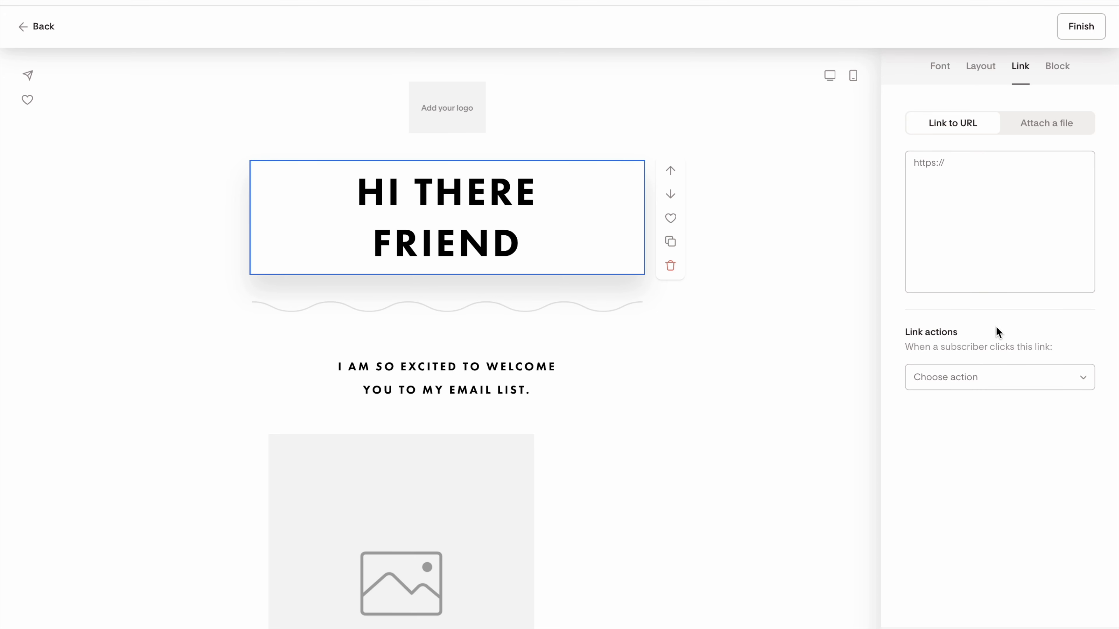
pyautogui.click(992, 378)
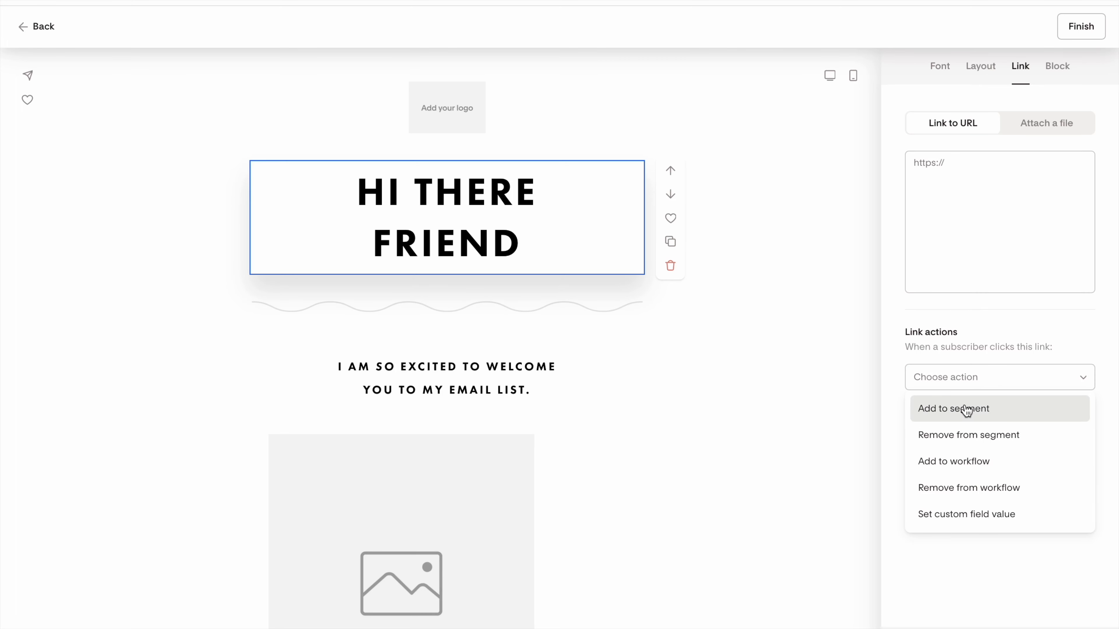
pyautogui.click(966, 411)
pyautogui.click(976, 404)
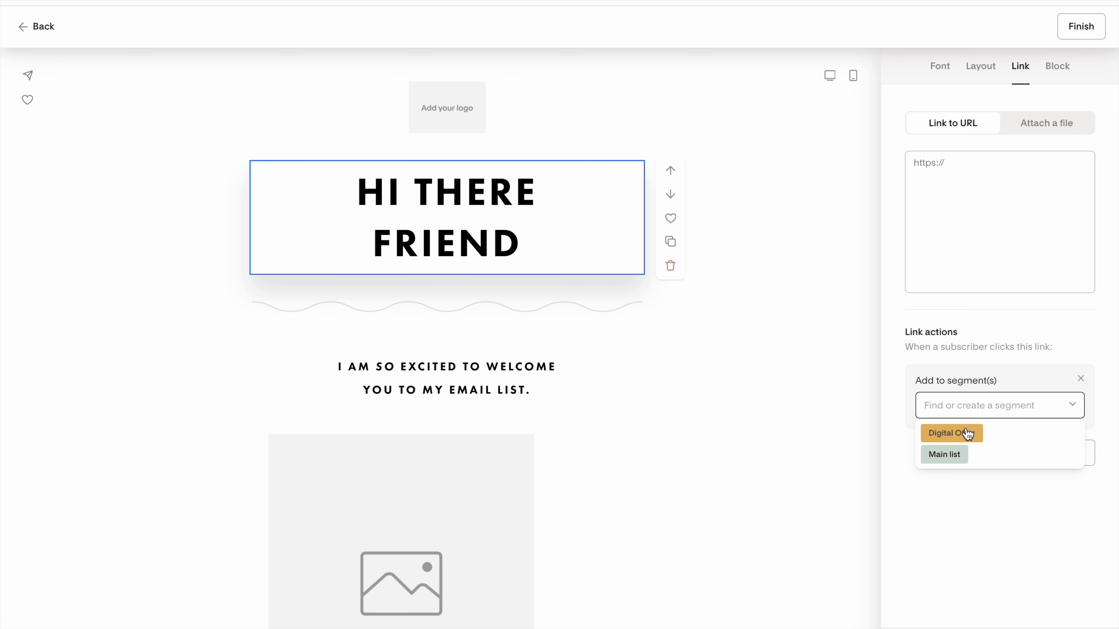
pyautogui.click(934, 544)
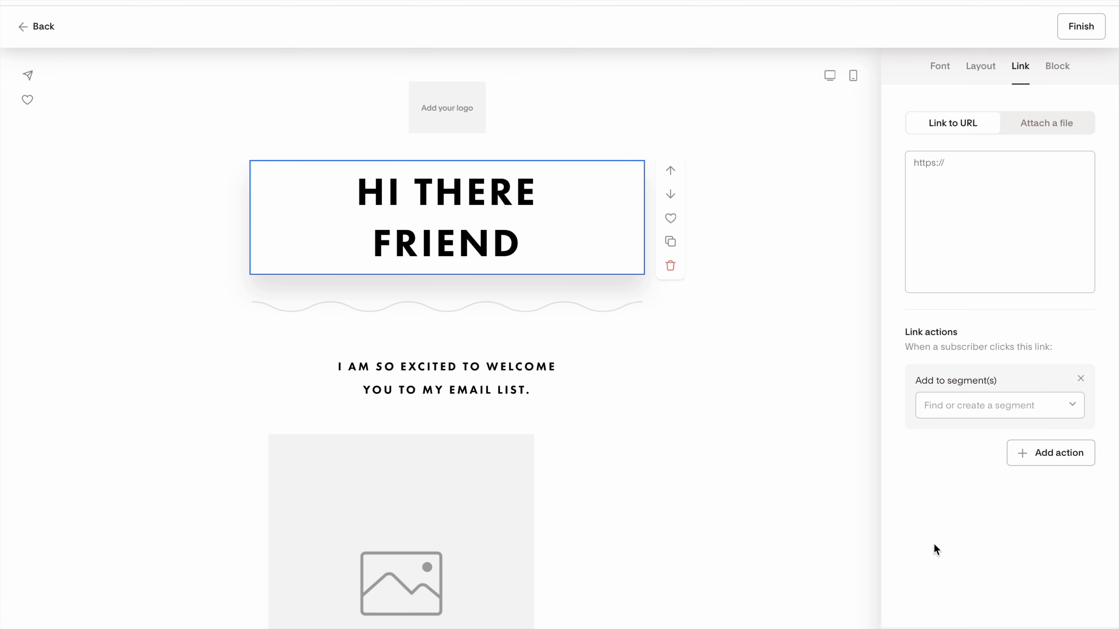
pyautogui.click(1080, 378)
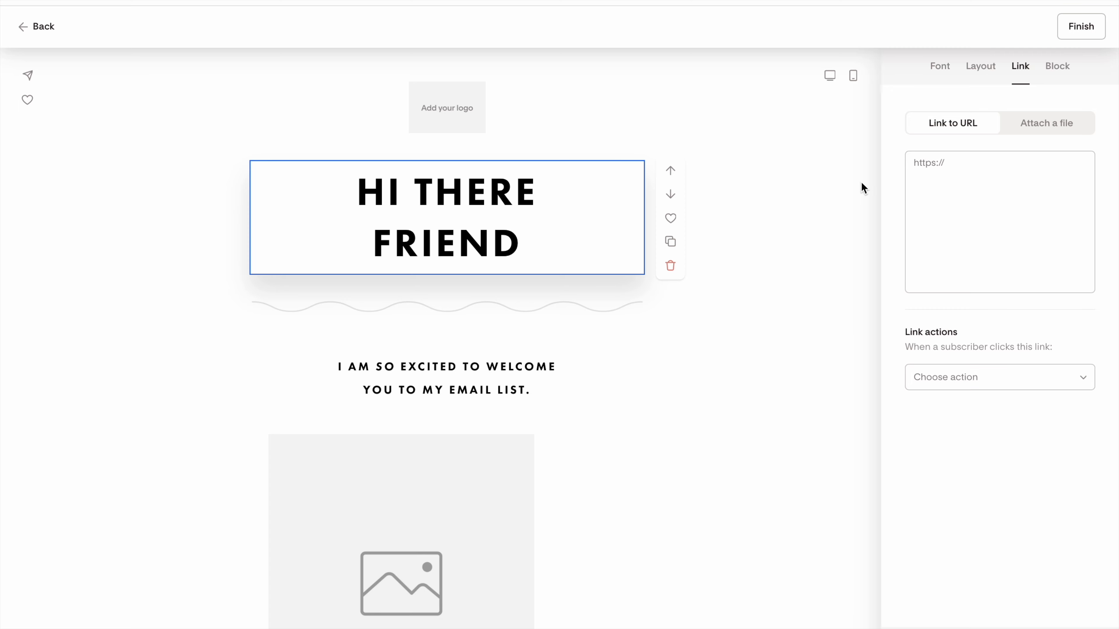
# View the settings of the wavy divider image and the logo placeholder
pyautogui.click(726, 365)
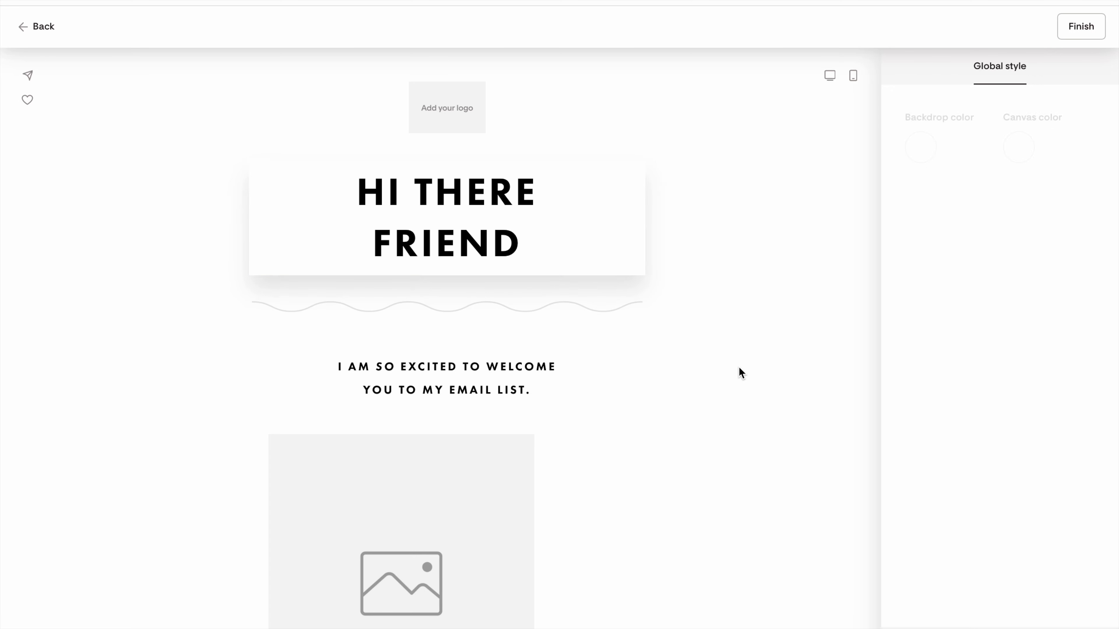
pyautogui.click(489, 310)
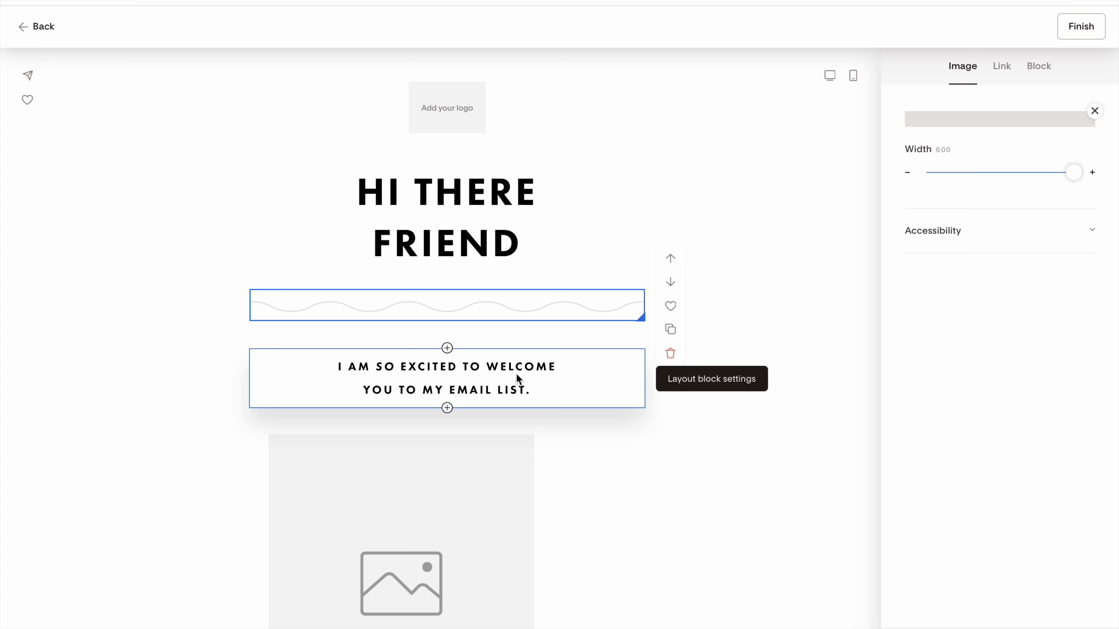
pyautogui.click(450, 99)
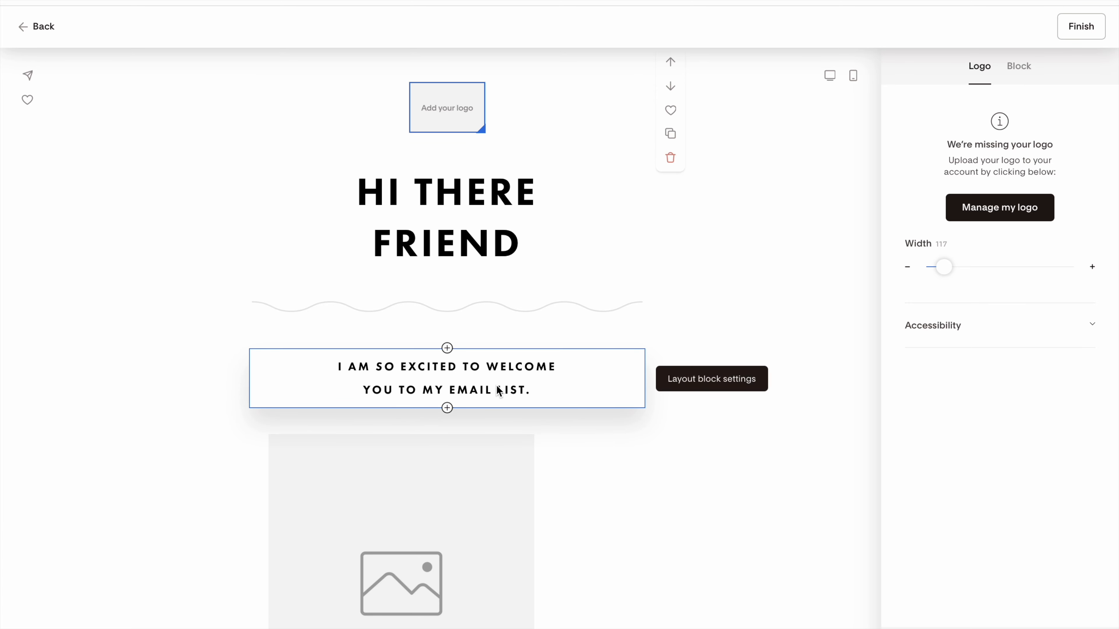
# Delete the layout block with the two overlapping image placeholders below the welcome text
pyautogui.scroll(-7, 529, 268)
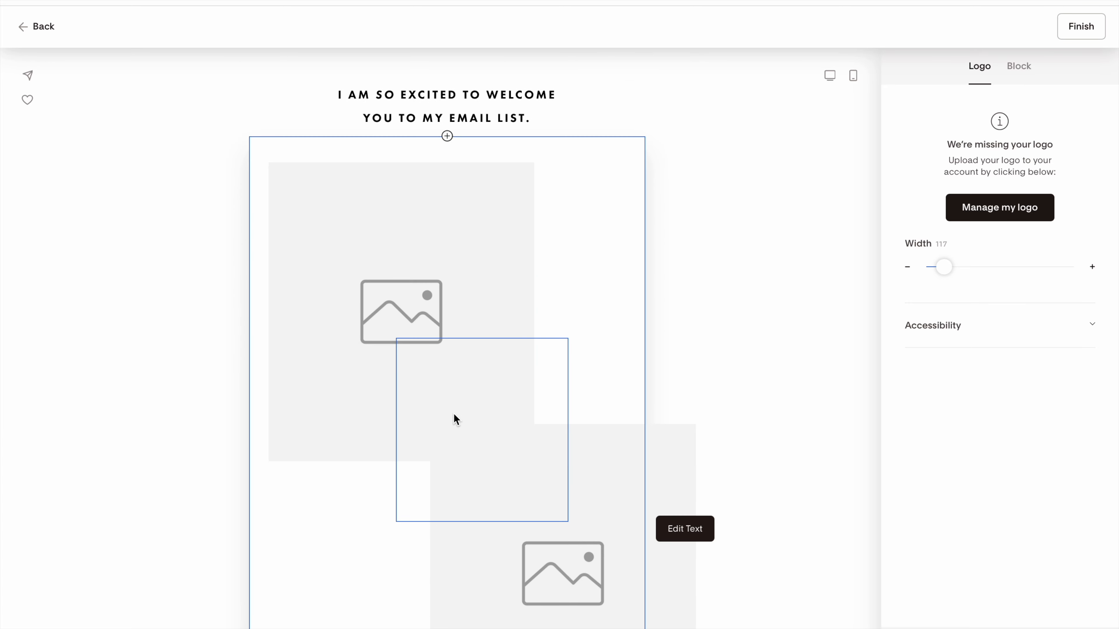
pyautogui.click(519, 365)
pyautogui.click(596, 222)
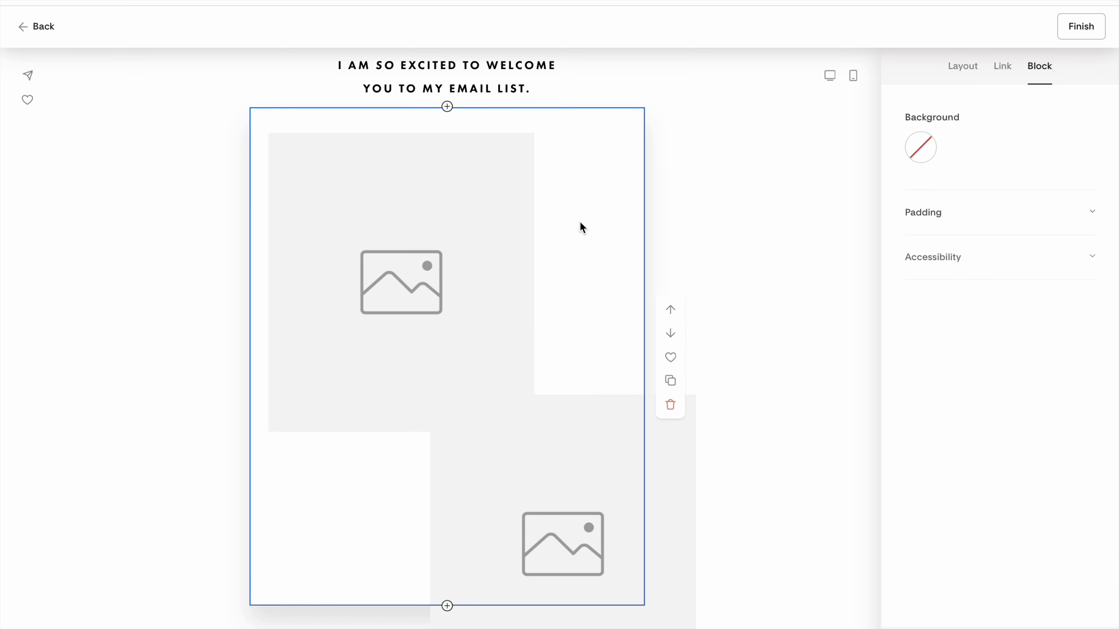
pyautogui.click(670, 404)
pyautogui.scroll(-2, 659, 225)
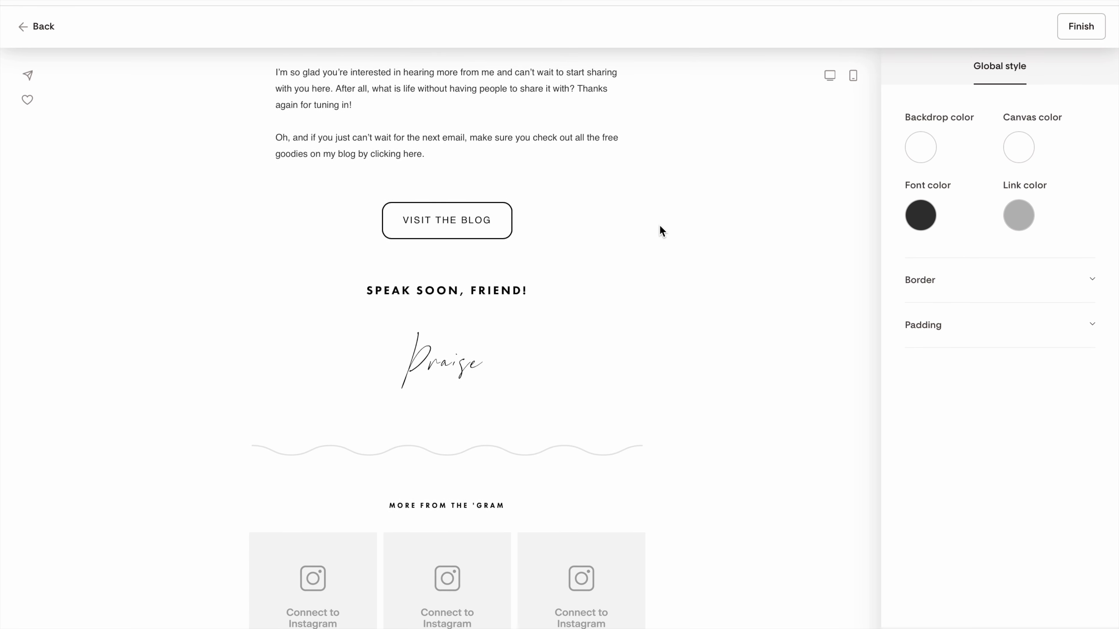
# Change the font of the welcome paragraph text block to Gill Sans
pyautogui.scroll(6, 659, 225)
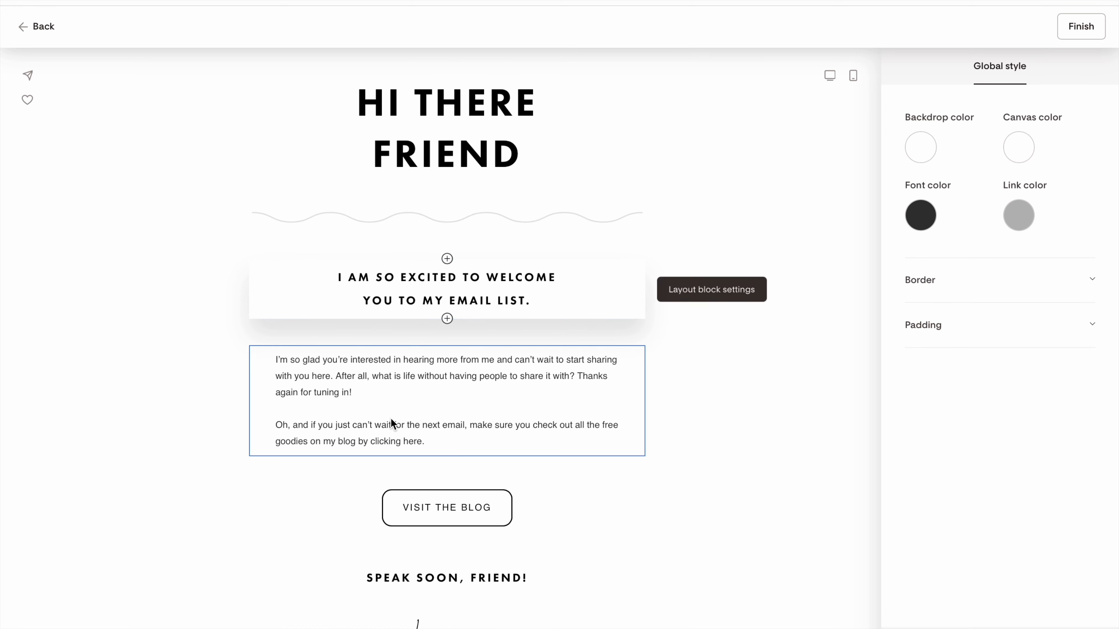
pyautogui.scroll(-3, 544, 417)
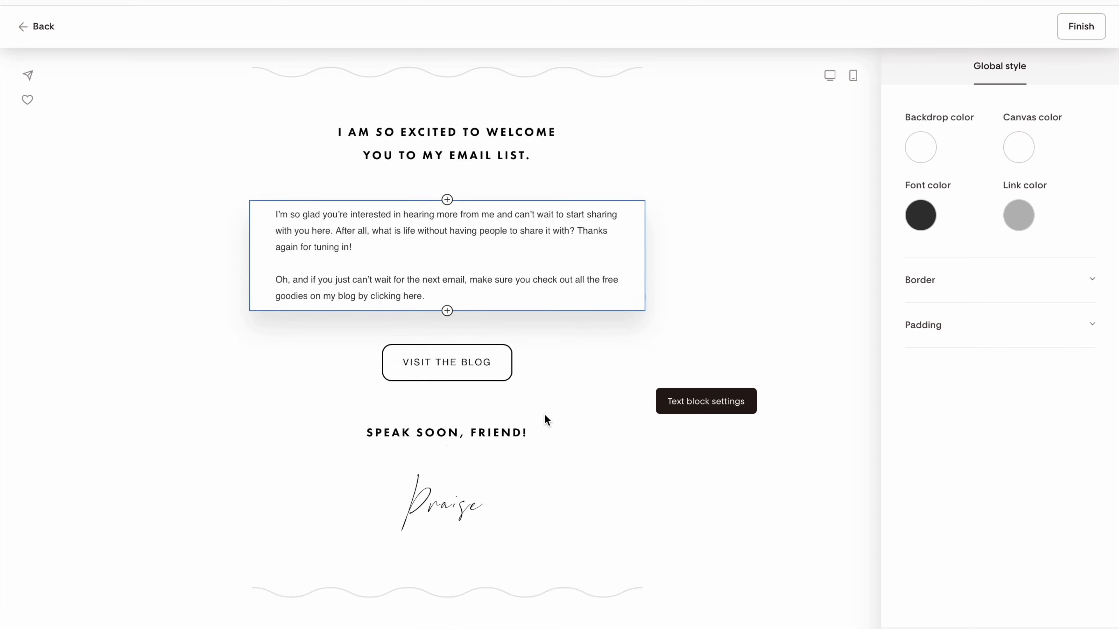
pyautogui.click(534, 287)
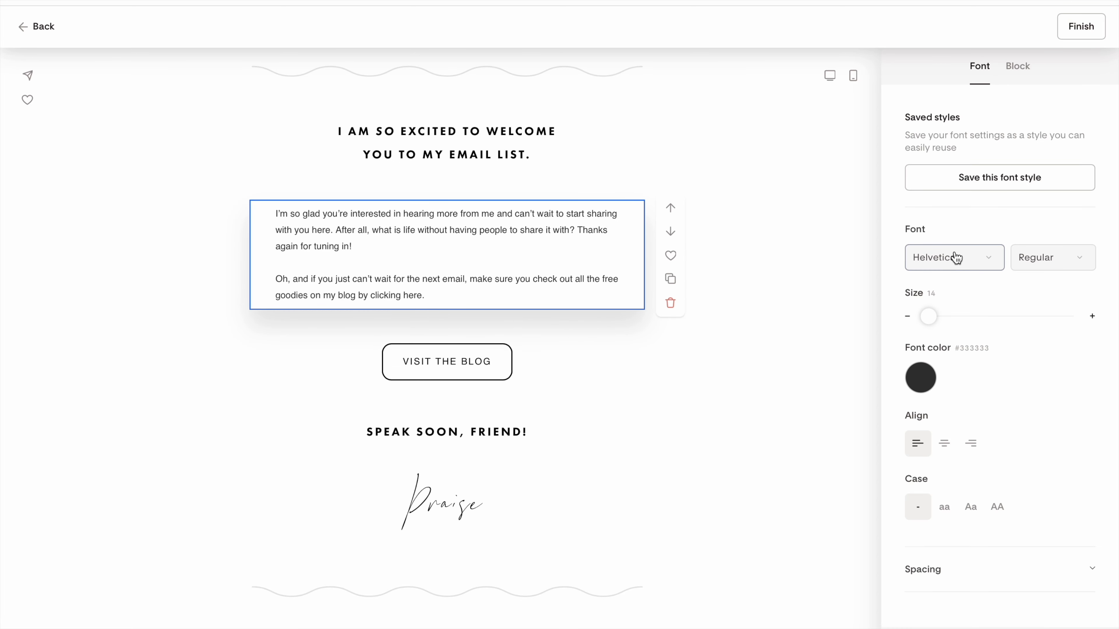
pyautogui.click(954, 257)
pyautogui.click(955, 405)
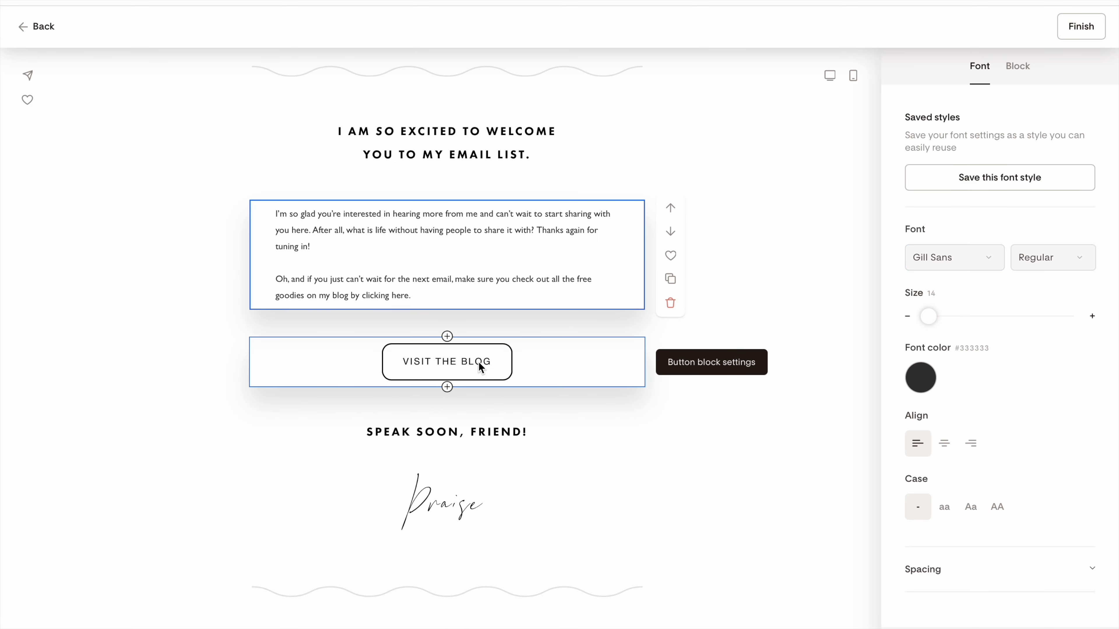
# View the "VISIT THE BLOG" button's style and its link options for a URL or an attached file
pyautogui.click(467, 362)
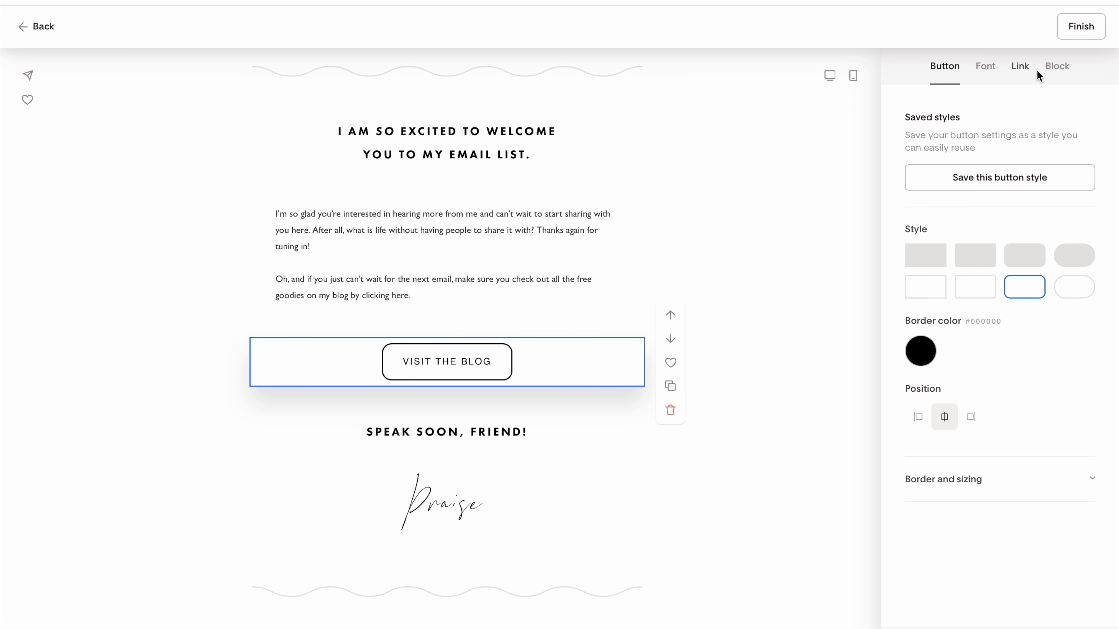
pyautogui.click(1019, 68)
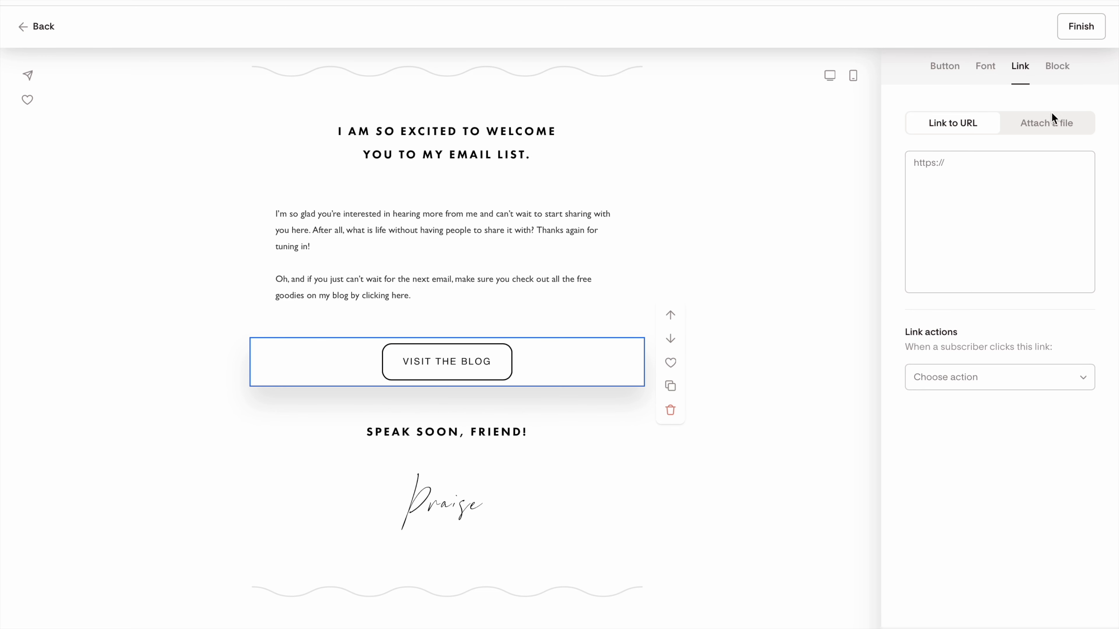
pyautogui.click(1052, 120)
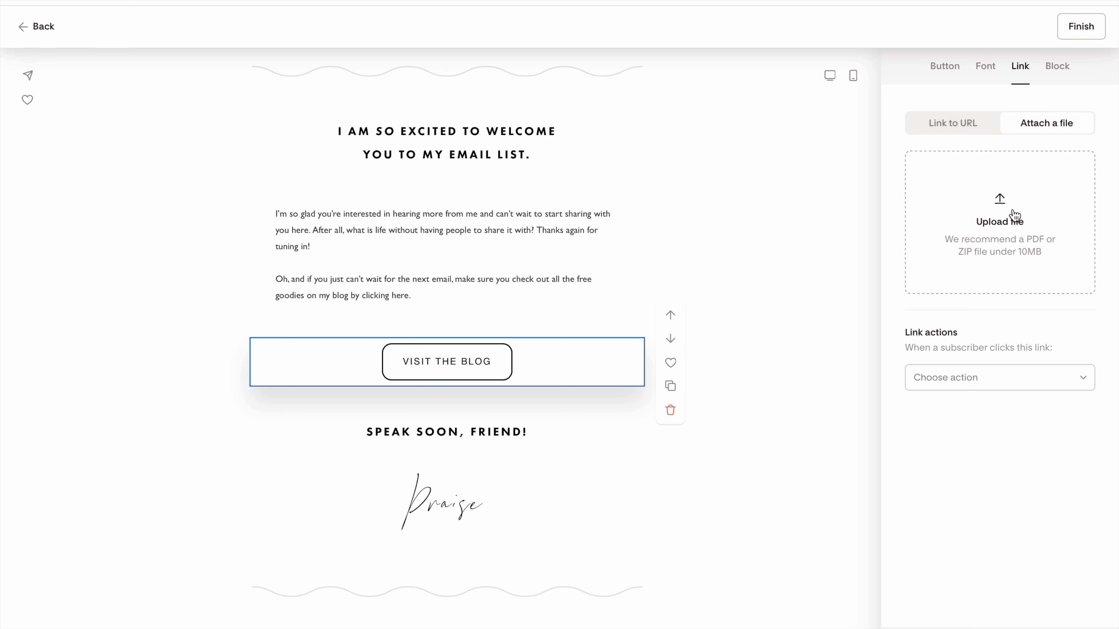
pyautogui.click(962, 123)
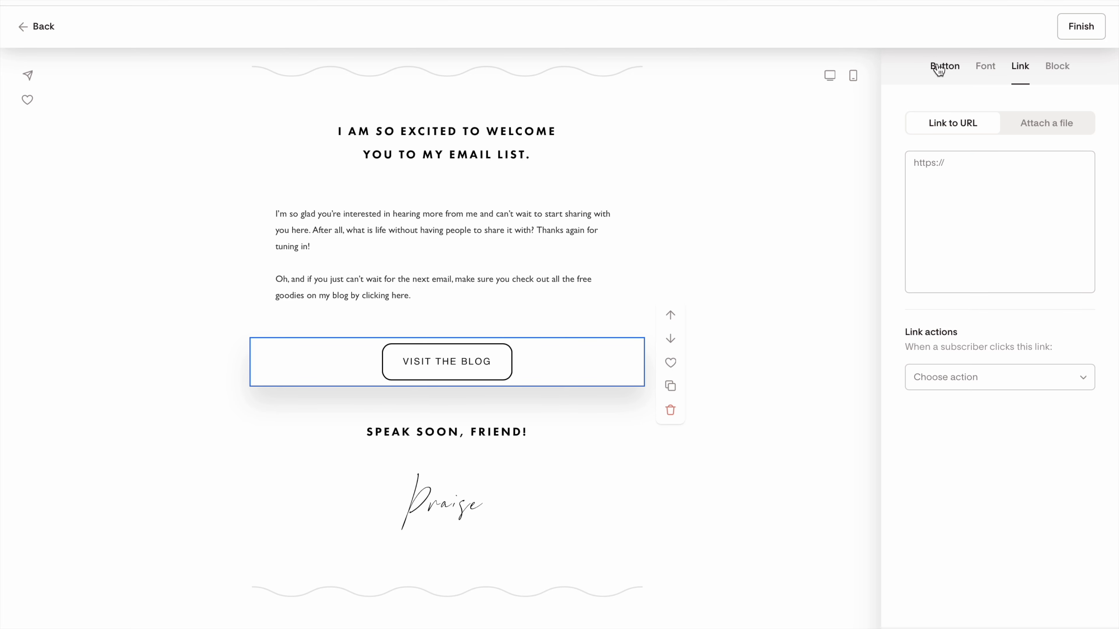
# View the account and link action settings of the Instagram block
pyautogui.scroll(-4, 593, 476)
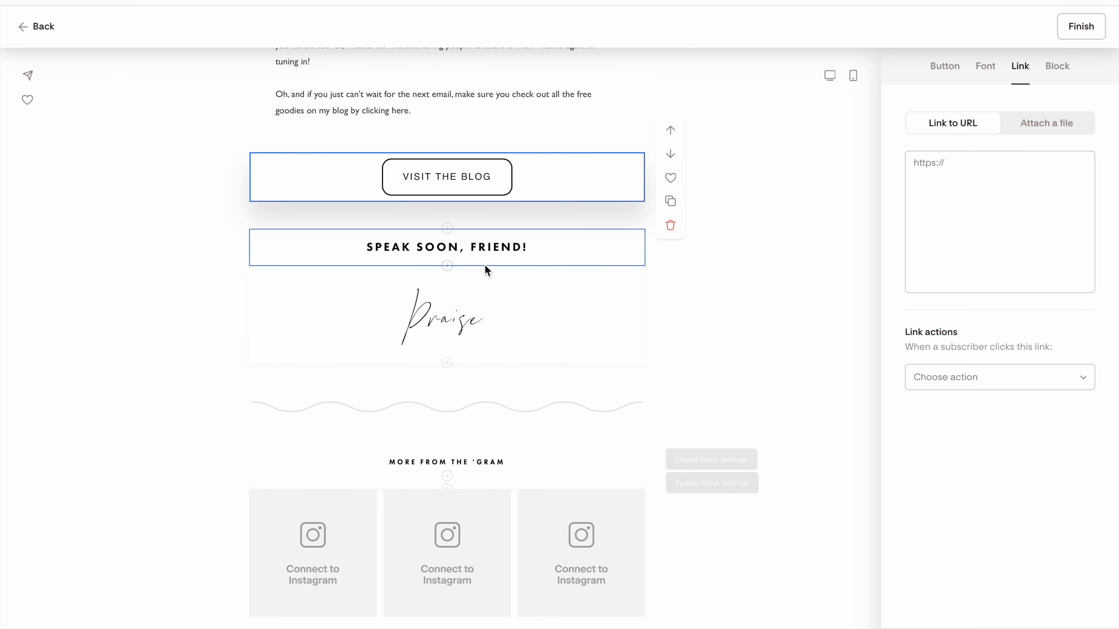
pyautogui.scroll(-2, 533, 506)
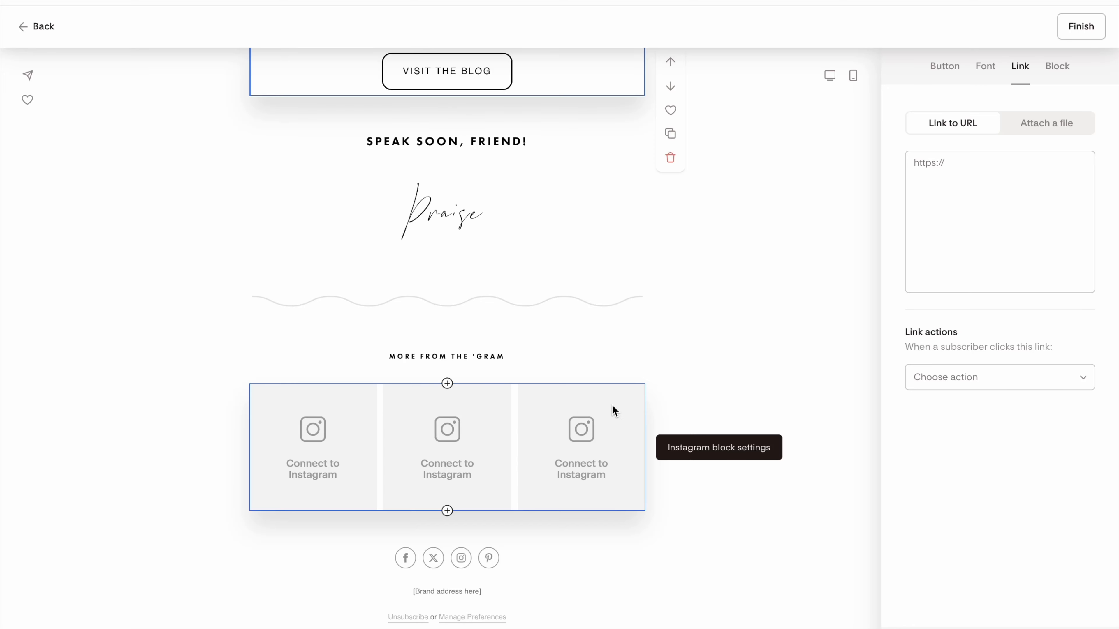
pyautogui.click(604, 428)
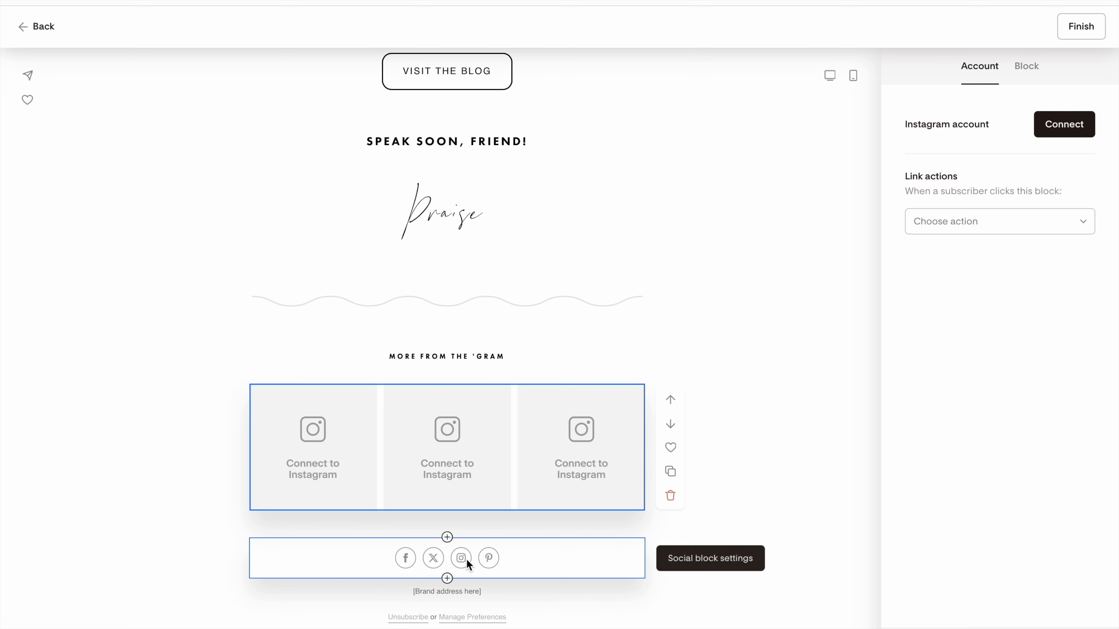
# Restyle the social icons as filled circles in yellow #EAD225
pyautogui.click(533, 566)
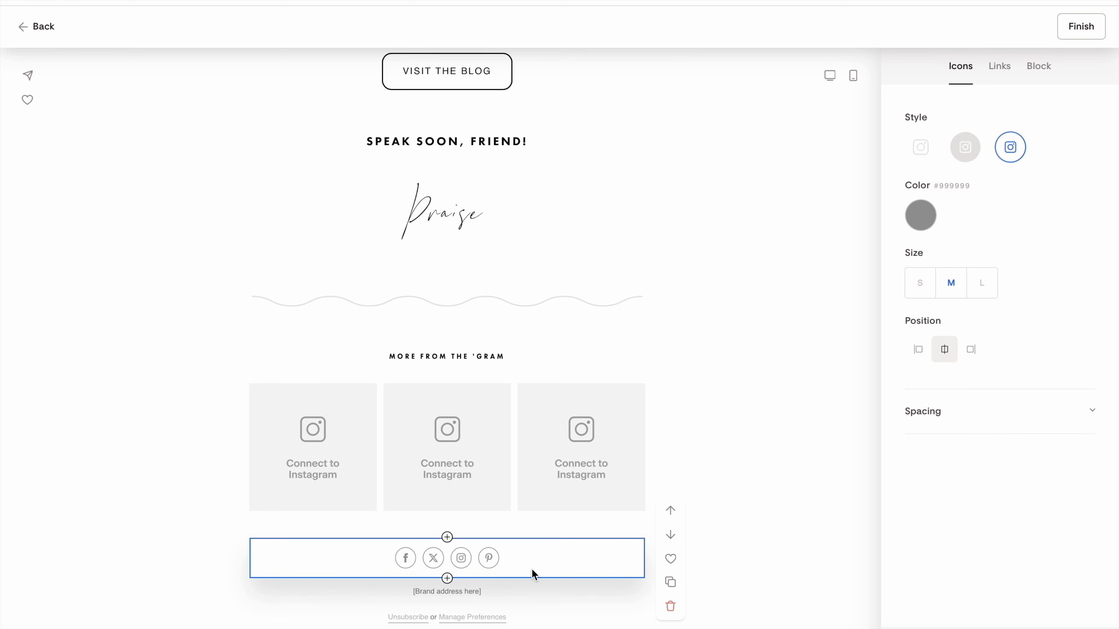
pyautogui.click(924, 227)
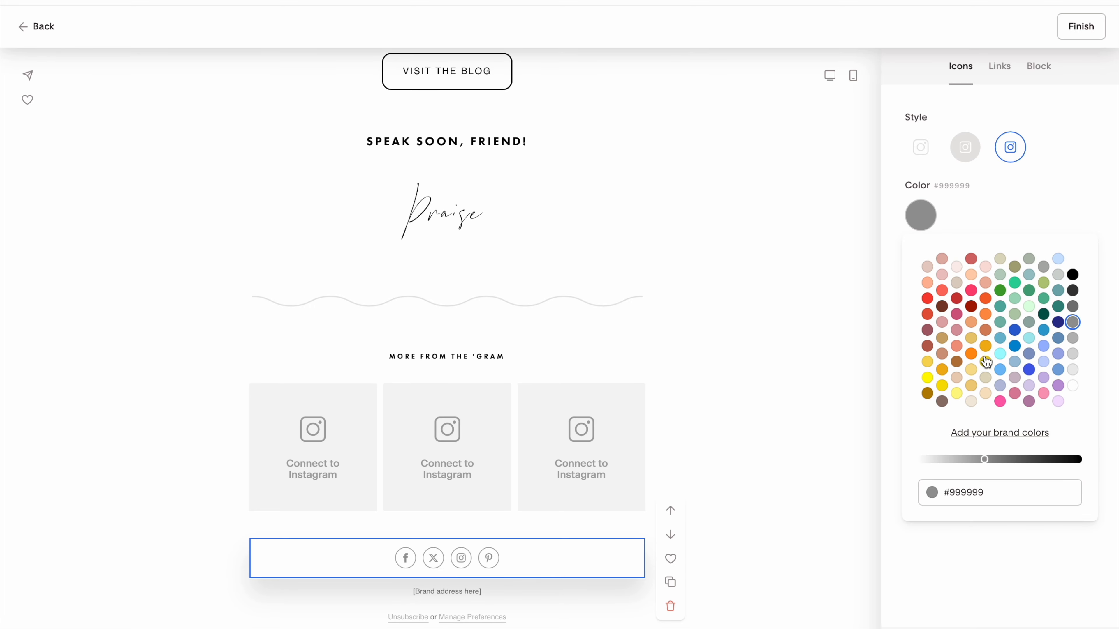
pyautogui.click(986, 312)
pyautogui.click(964, 152)
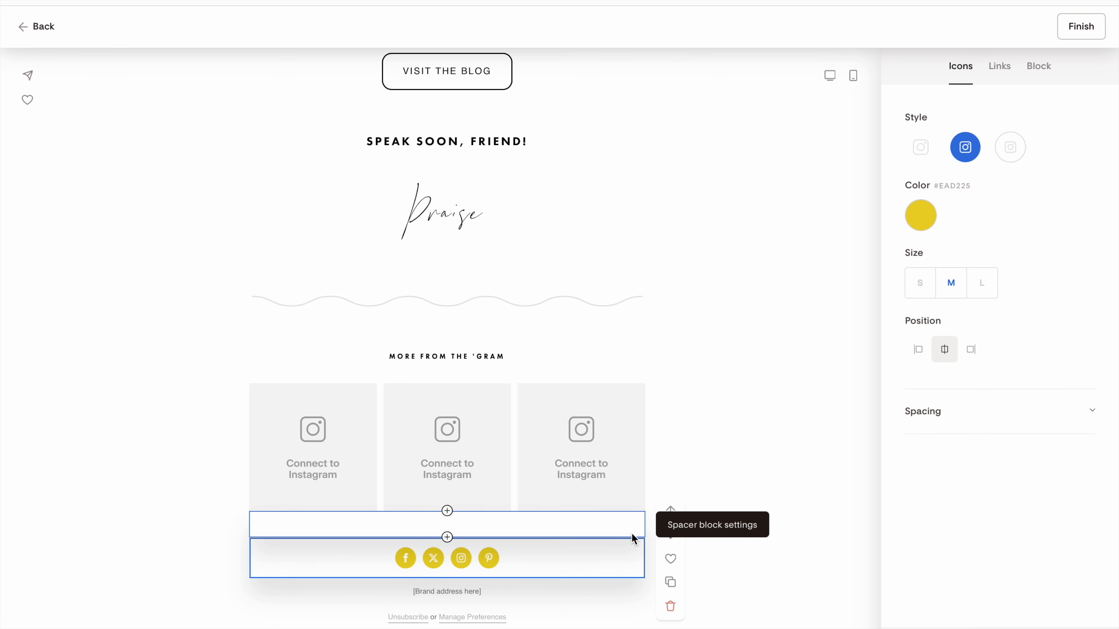
pyautogui.click(701, 438)
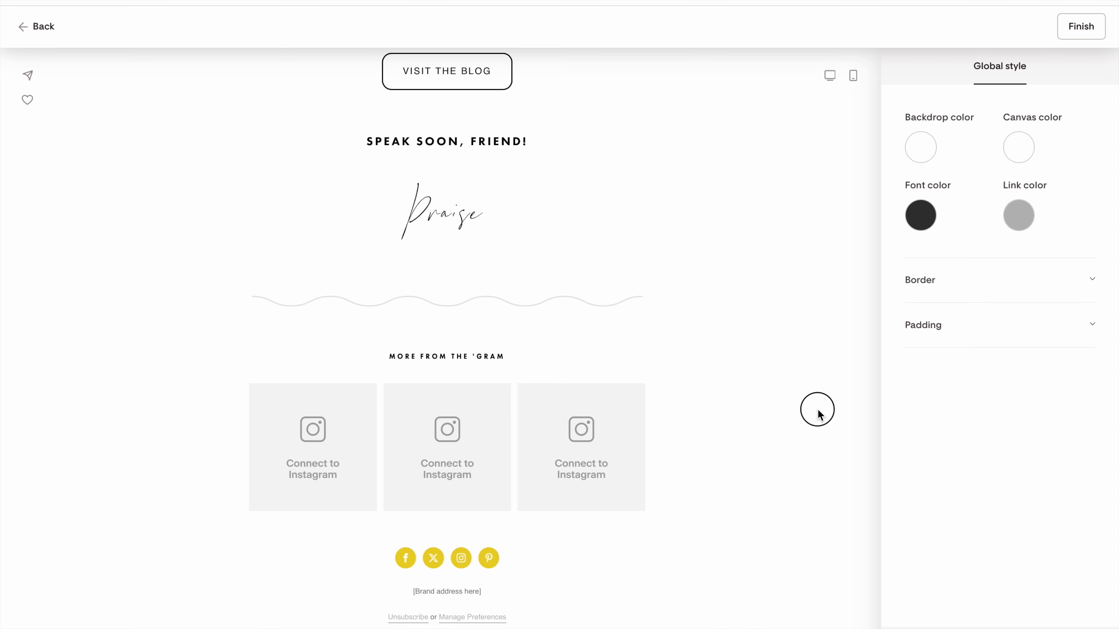
# Review the whole email design and finish it to return to the workflow
pyautogui.scroll(6, 819, 415)
pyautogui.scroll(5, 818, 411)
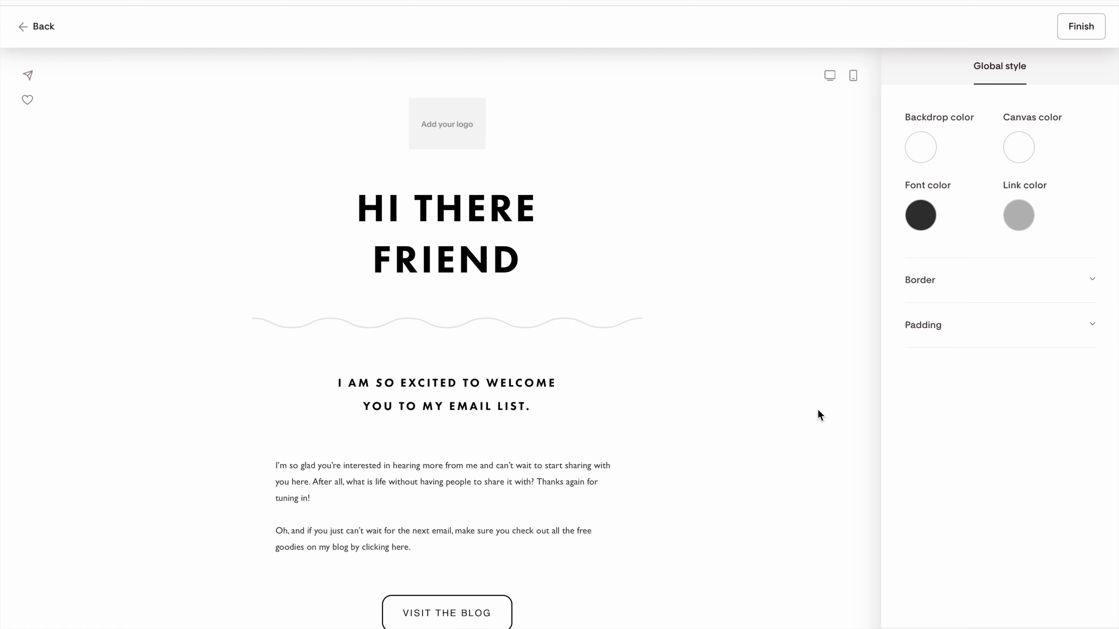
pyautogui.scroll(-10, 465, 428)
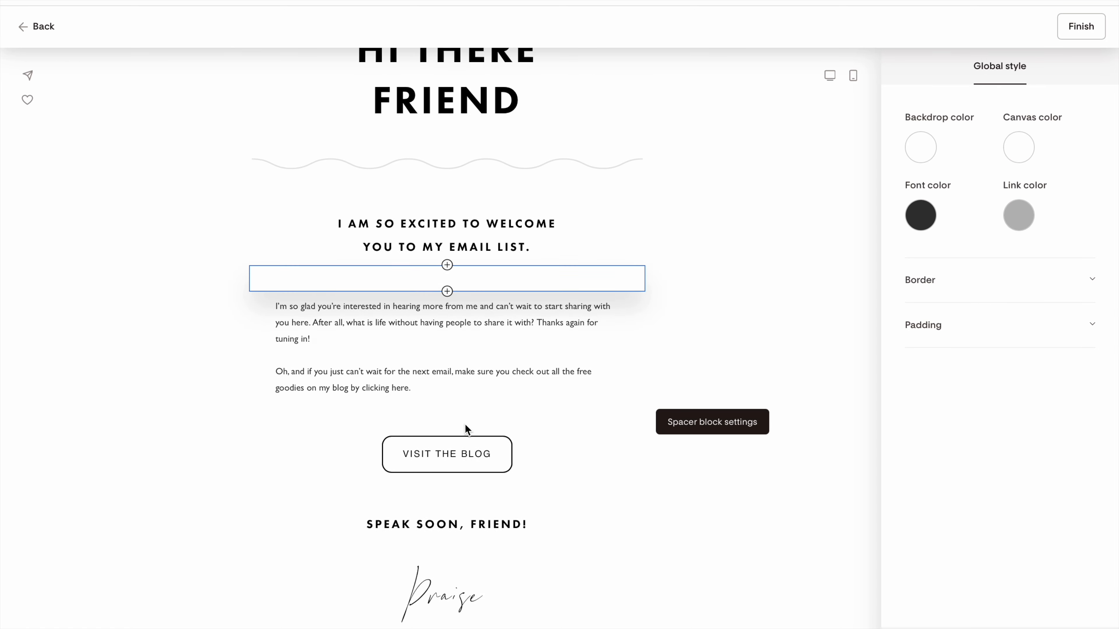
pyautogui.scroll(11, 465, 428)
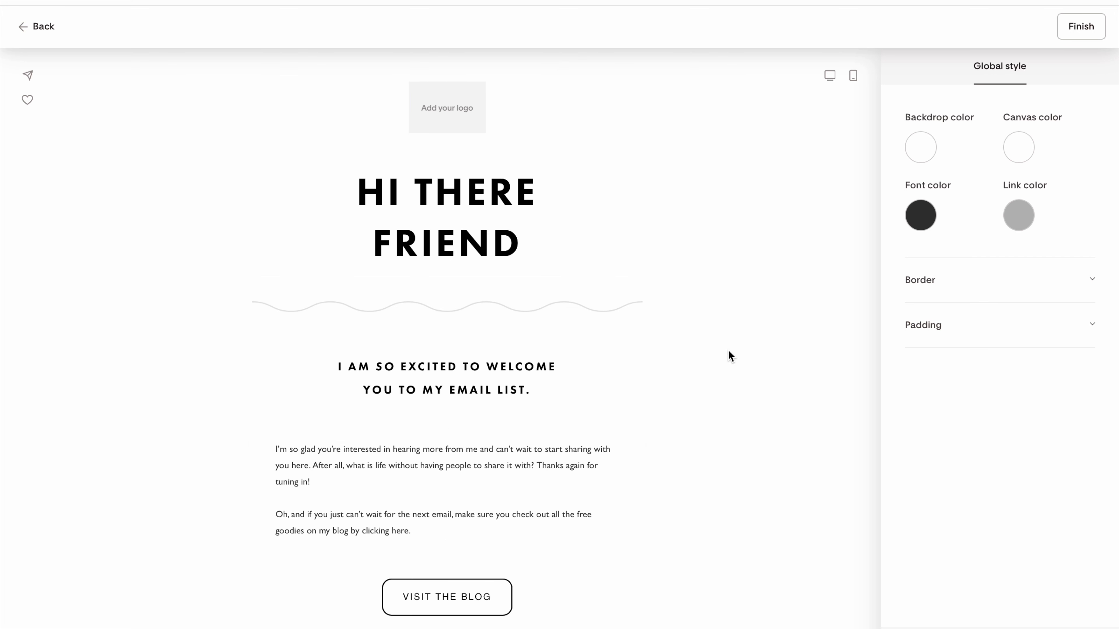
pyautogui.click(1079, 28)
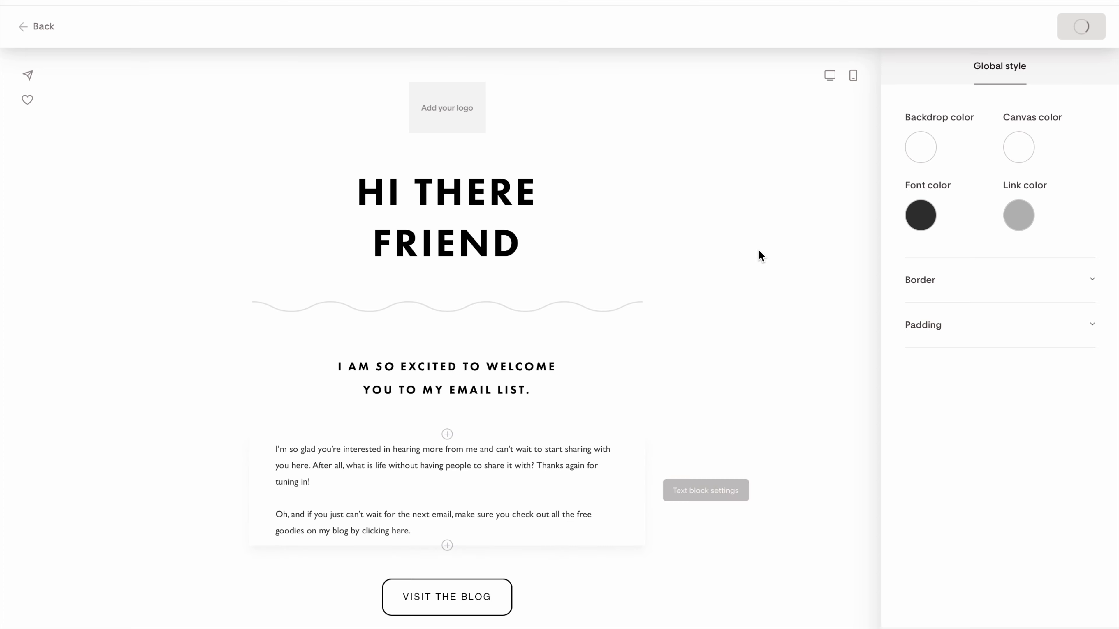
pyautogui.scroll(-4, 602, 352)
pyautogui.scroll(6, 602, 352)
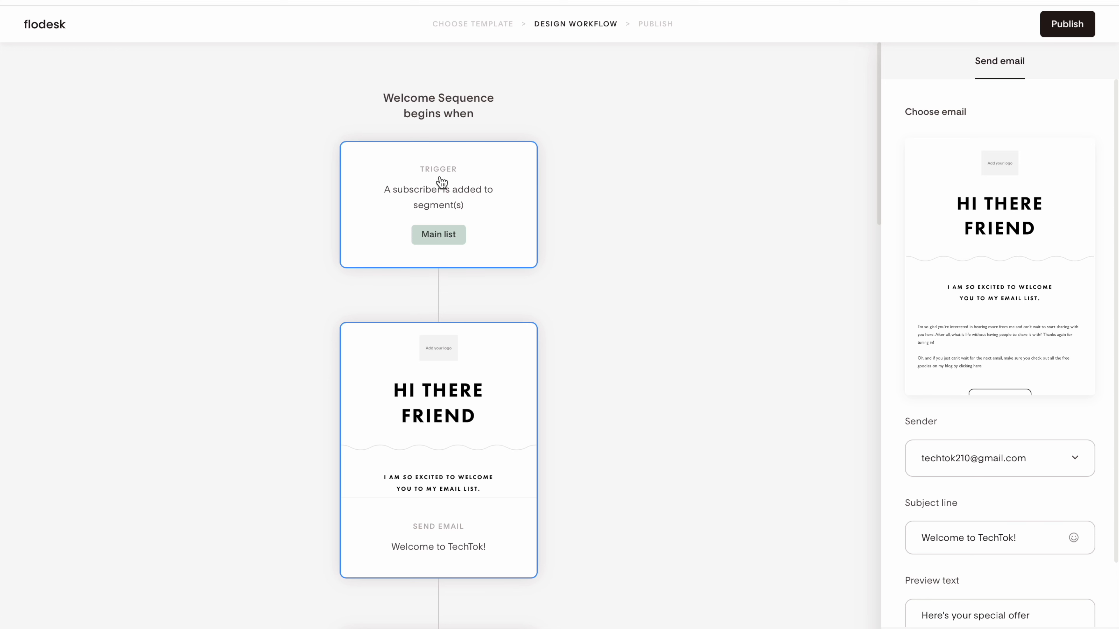
# Delete the 30-day time delay after the welcome email and the "About me" email that follows it
pyautogui.scroll(-3, 536, 244)
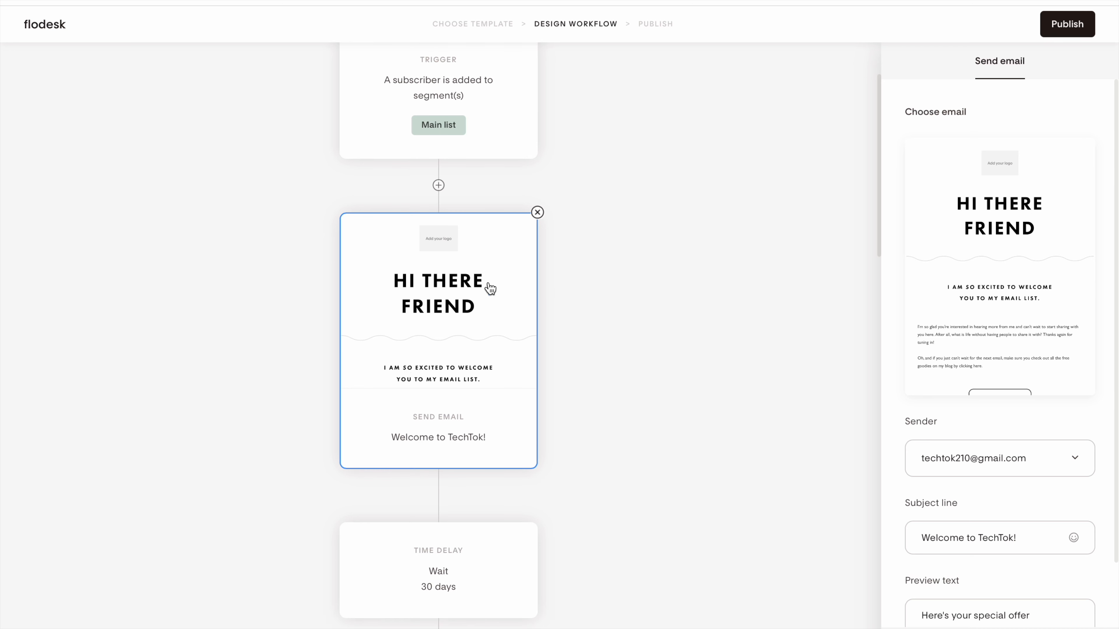
pyautogui.scroll(-5, 454, 433)
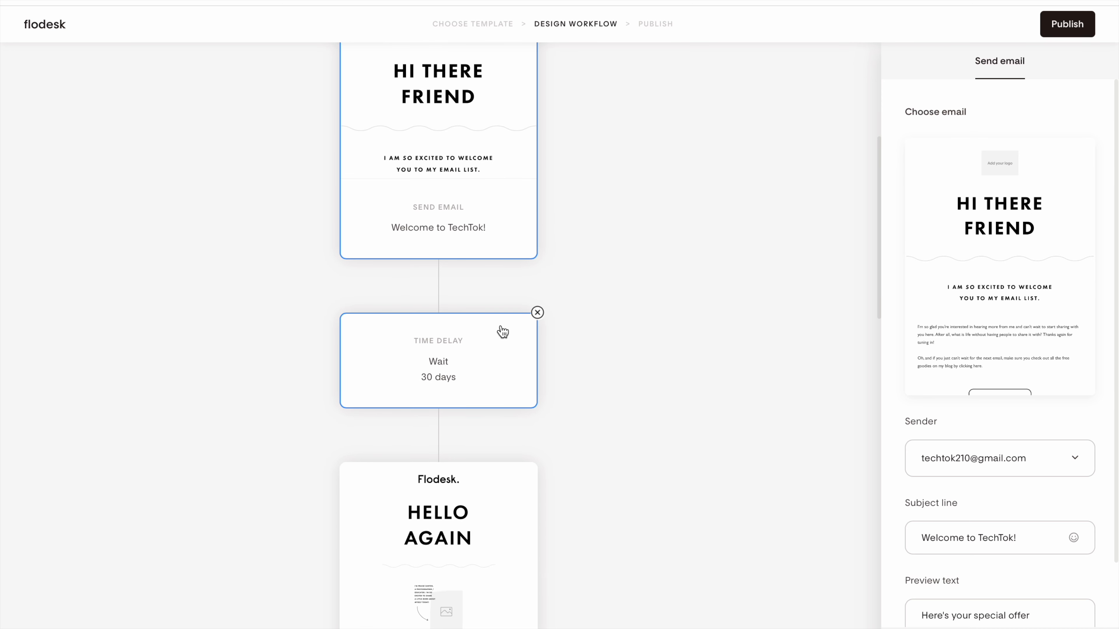
pyautogui.click(538, 313)
pyautogui.click(666, 376)
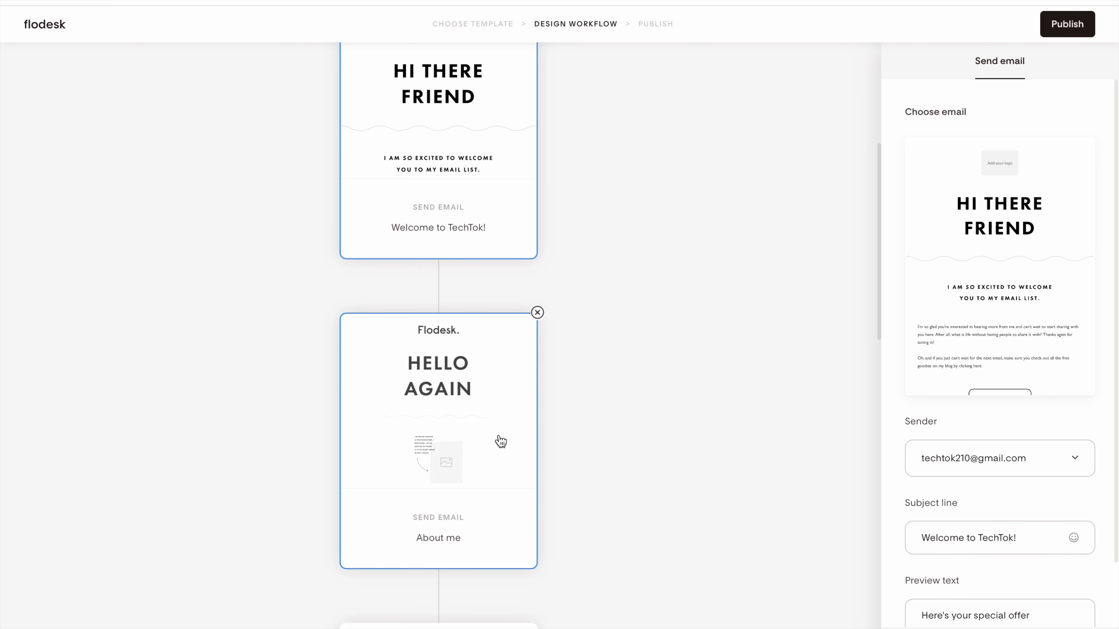
pyautogui.click(532, 313)
pyautogui.click(663, 374)
# Set the time delay between the welcome email and the "What to expect" email to 7 days
pyautogui.scroll(-13, 469, 478)
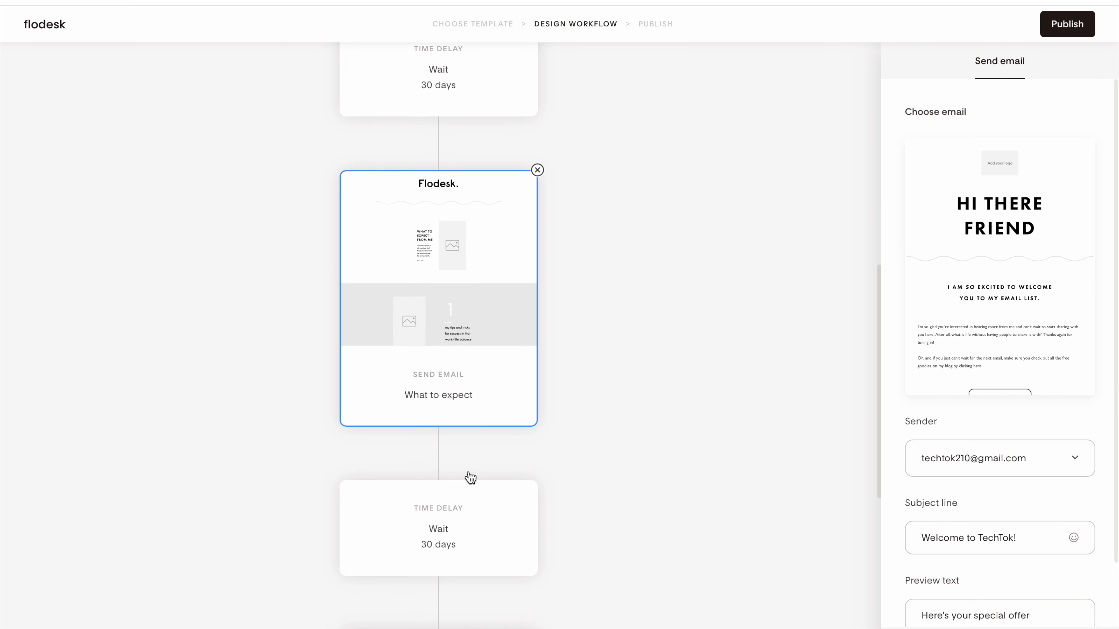
pyautogui.scroll(-3, 470, 477)
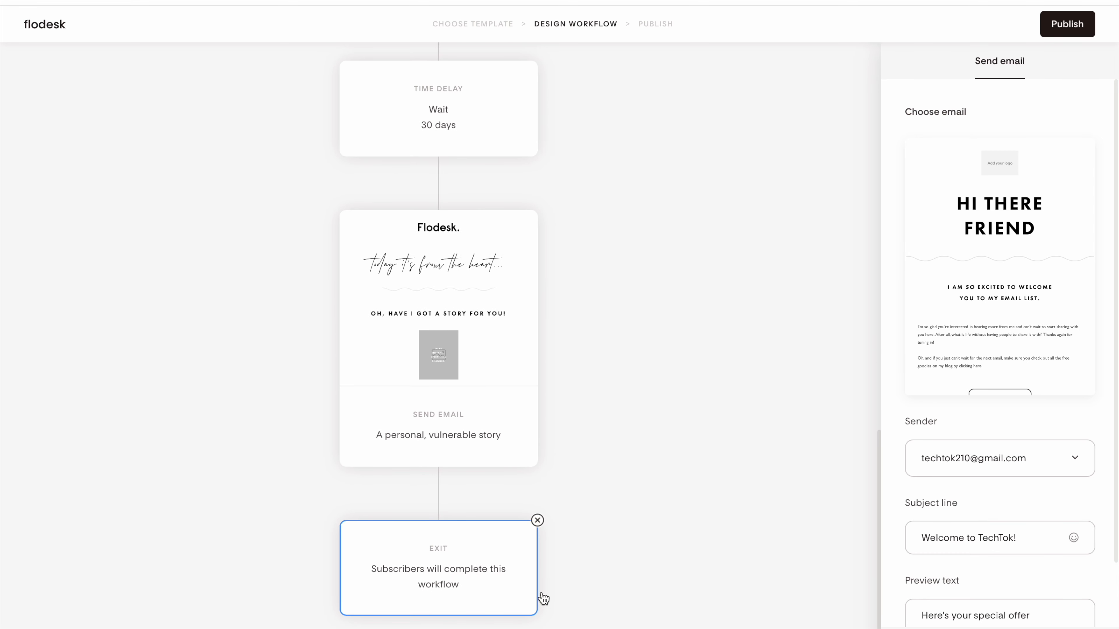
pyautogui.scroll(16, 468, 492)
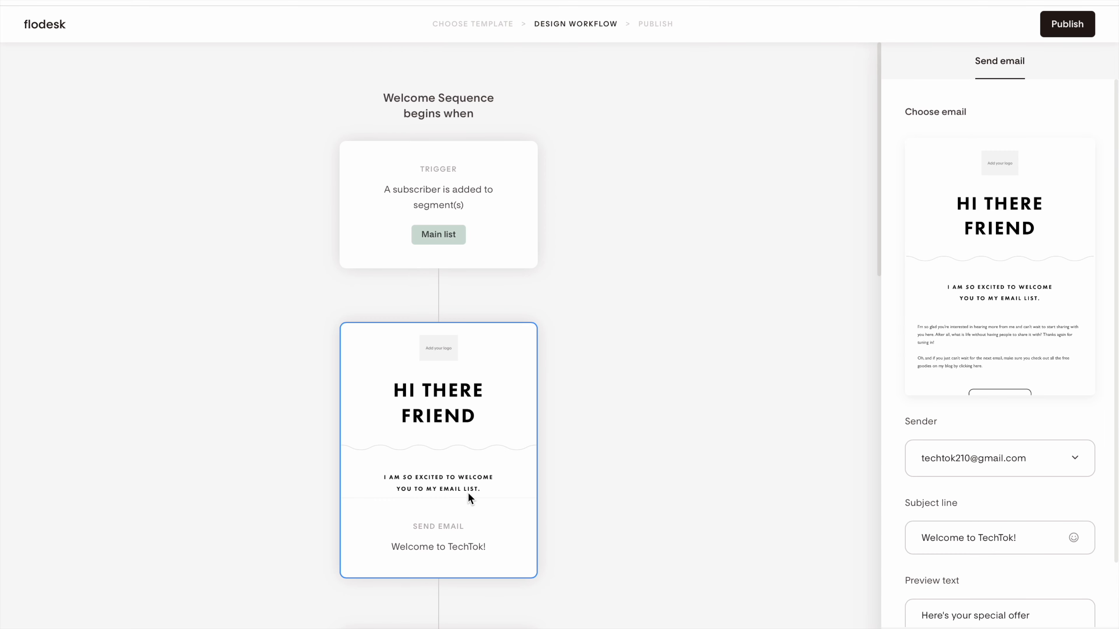
pyautogui.scroll(-4, 468, 492)
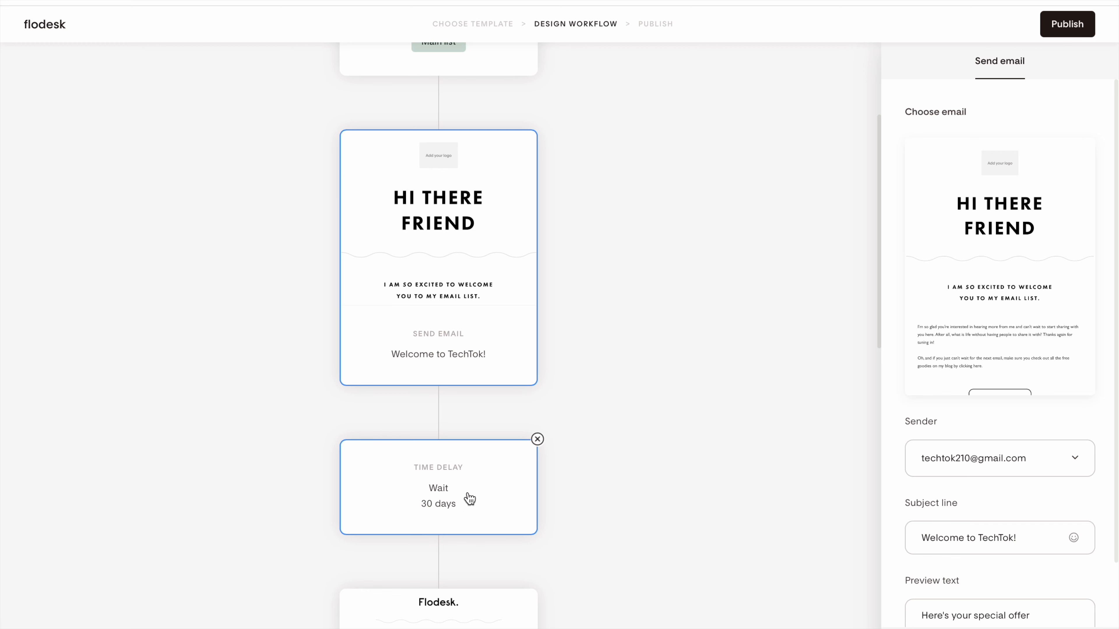
pyautogui.click(469, 499)
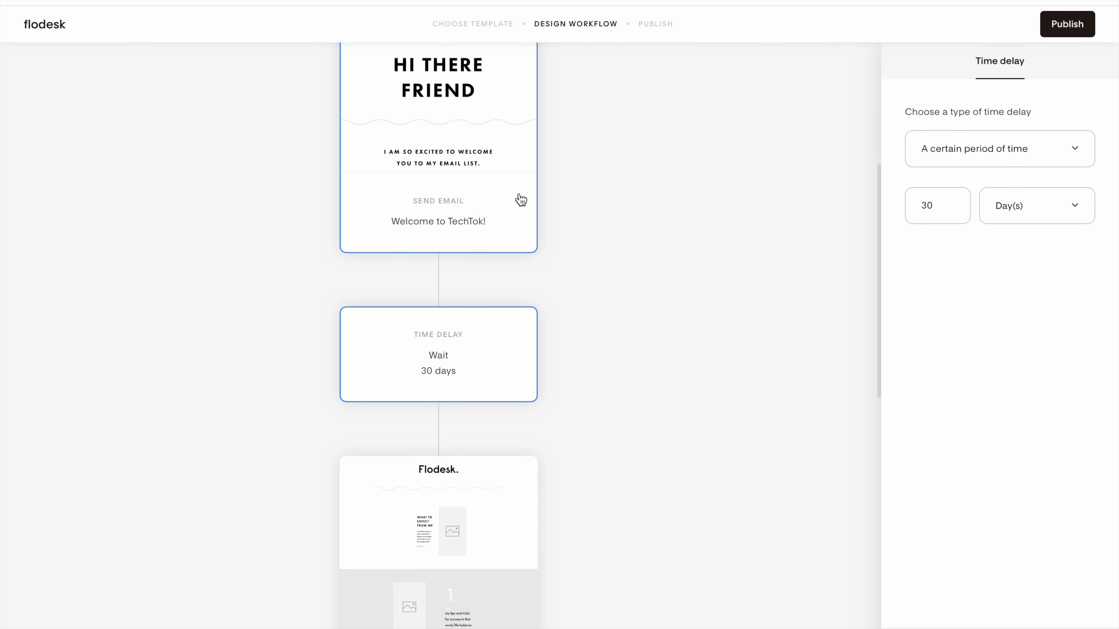
pyautogui.doubleClick(946, 206)
pyautogui.write('7')
pyautogui.click(751, 382)
pyautogui.scroll(-5, 613, 460)
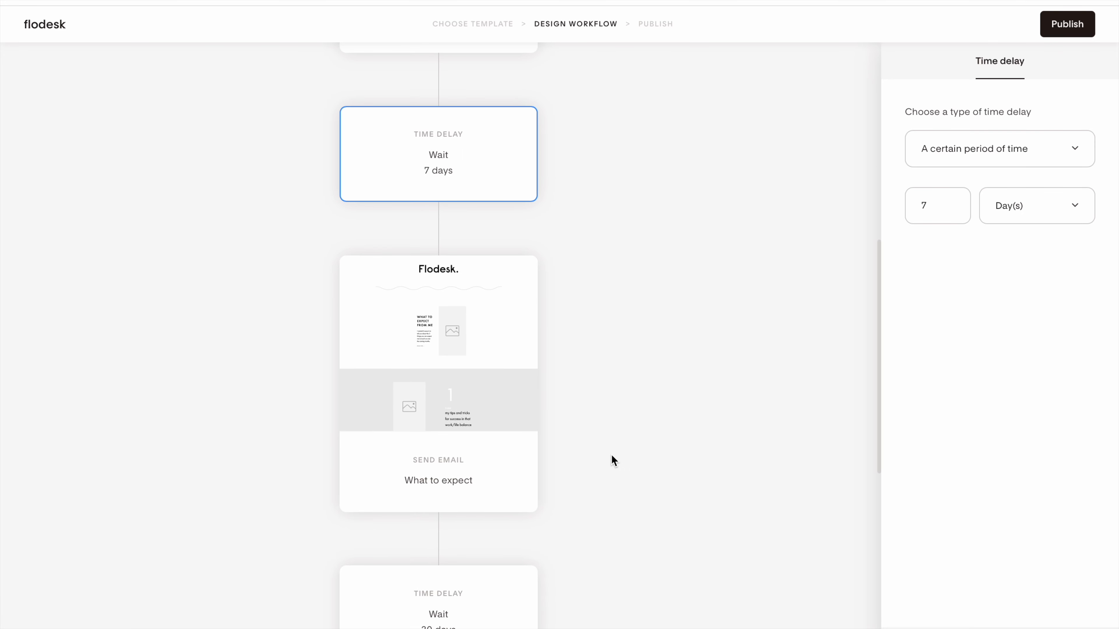
# View the sender, subject line and preview text fields of the "What to expect" email
pyautogui.click(462, 404)
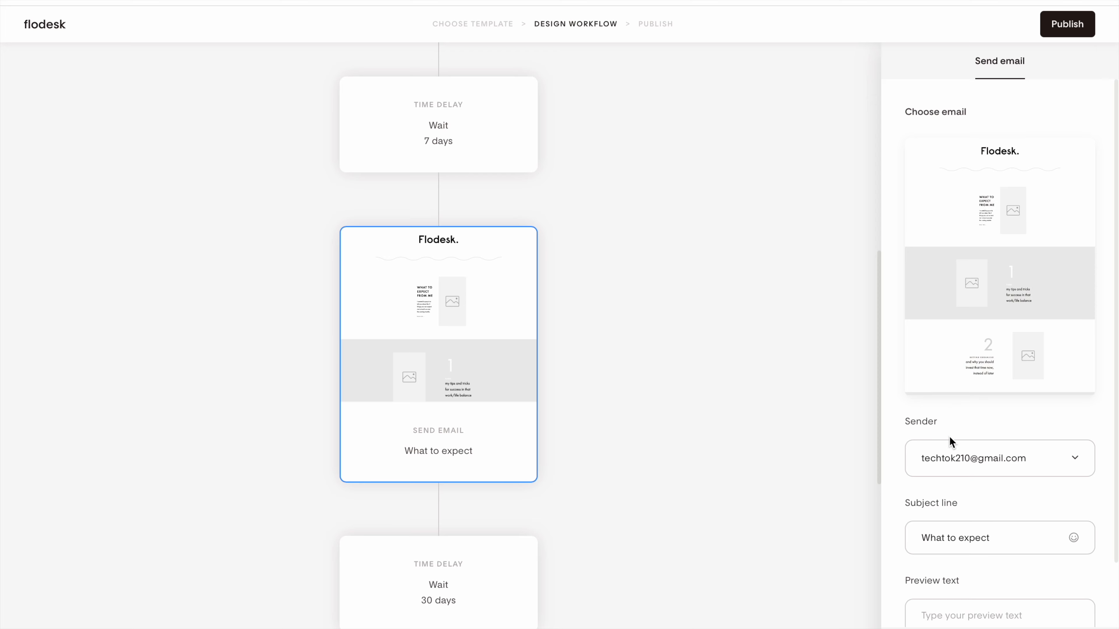
pyautogui.scroll(-2, 944, 518)
pyautogui.click(945, 534)
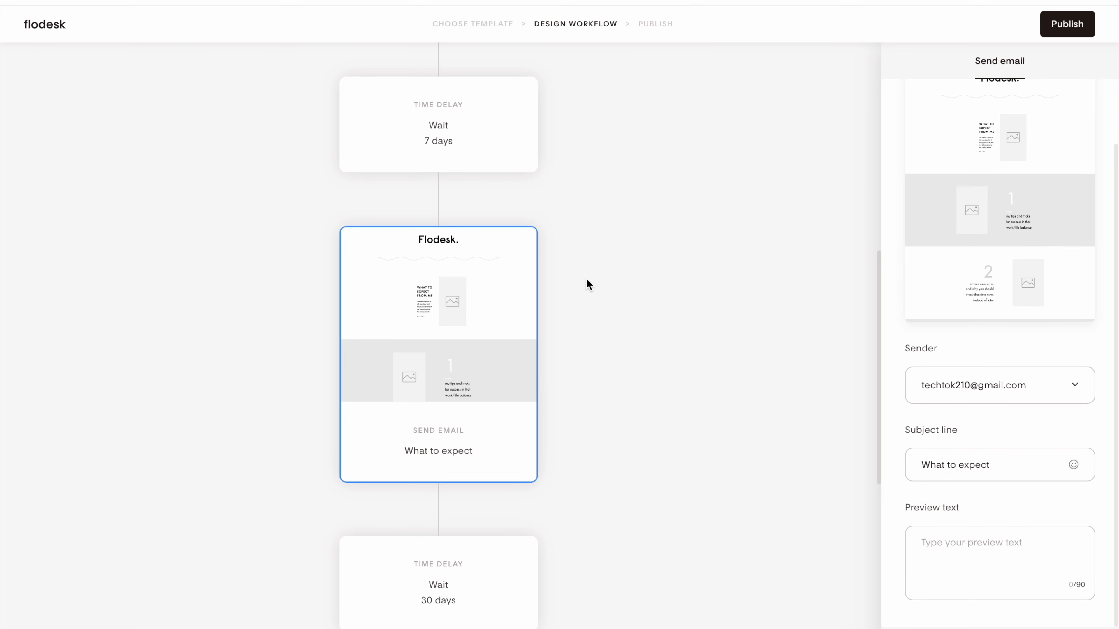
pyautogui.scroll(1, 587, 283)
pyautogui.scroll(7, 594, 349)
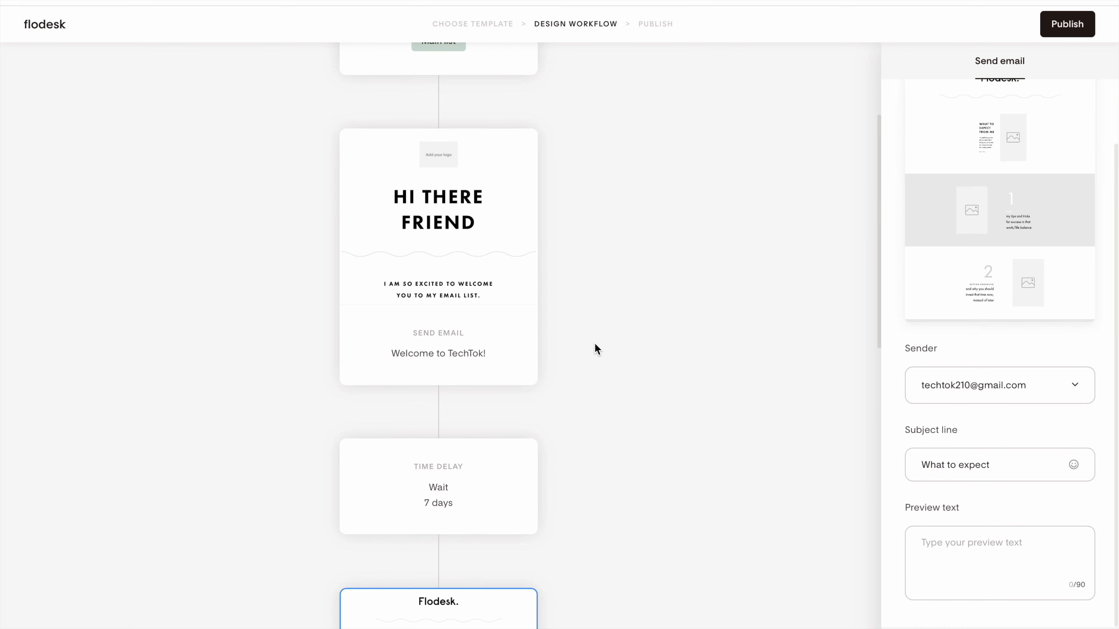
pyautogui.scroll(-8, 594, 429)
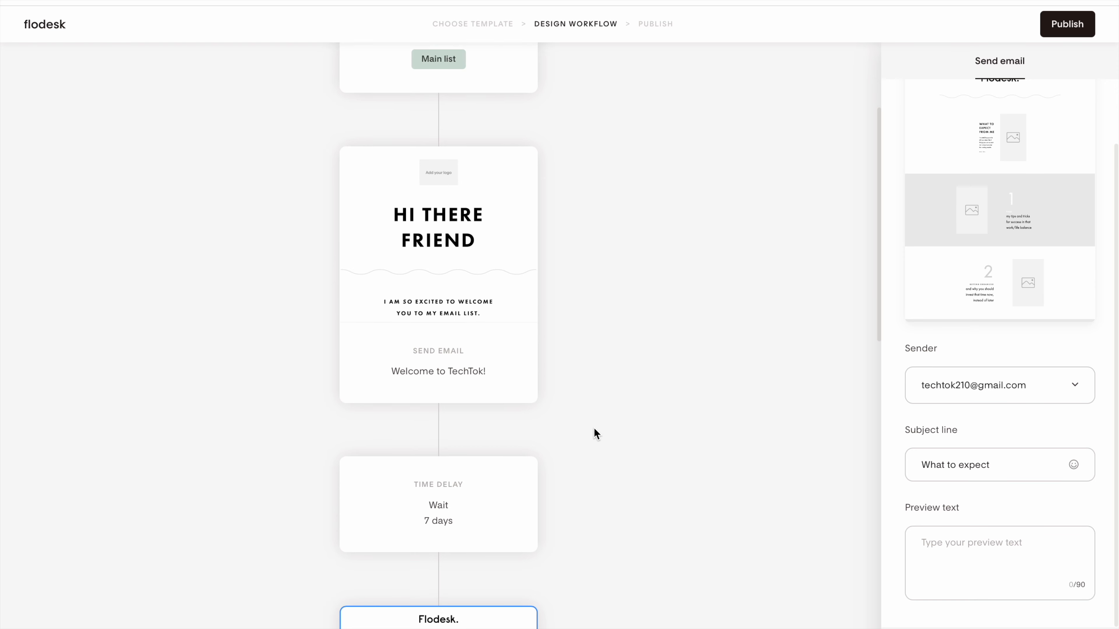
pyautogui.scroll(-2, 594, 434)
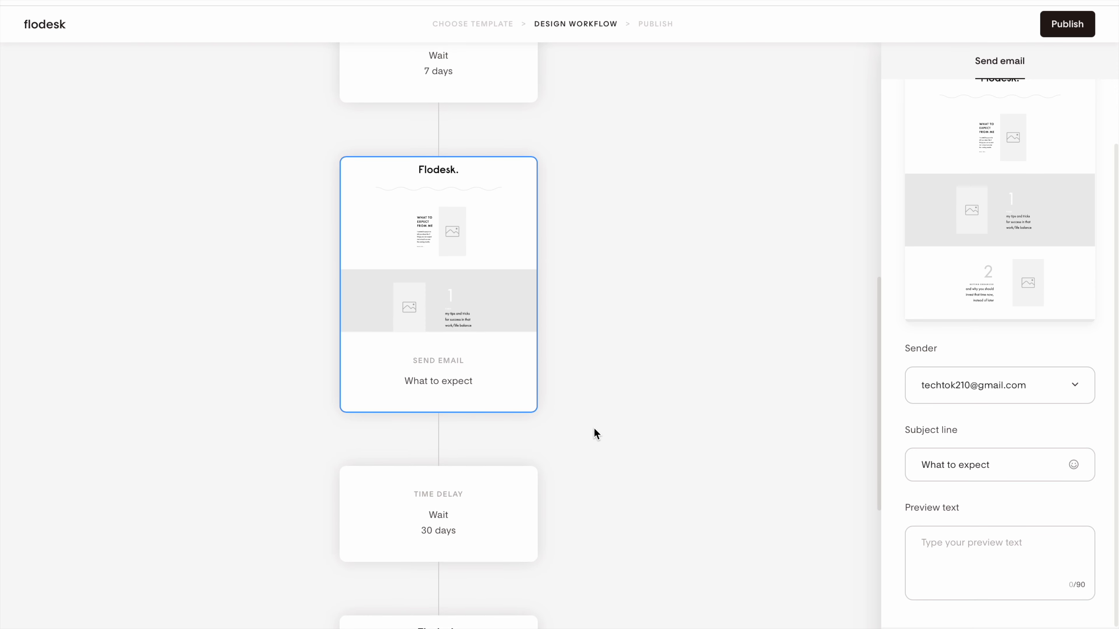
pyautogui.moveTo(532, 174)
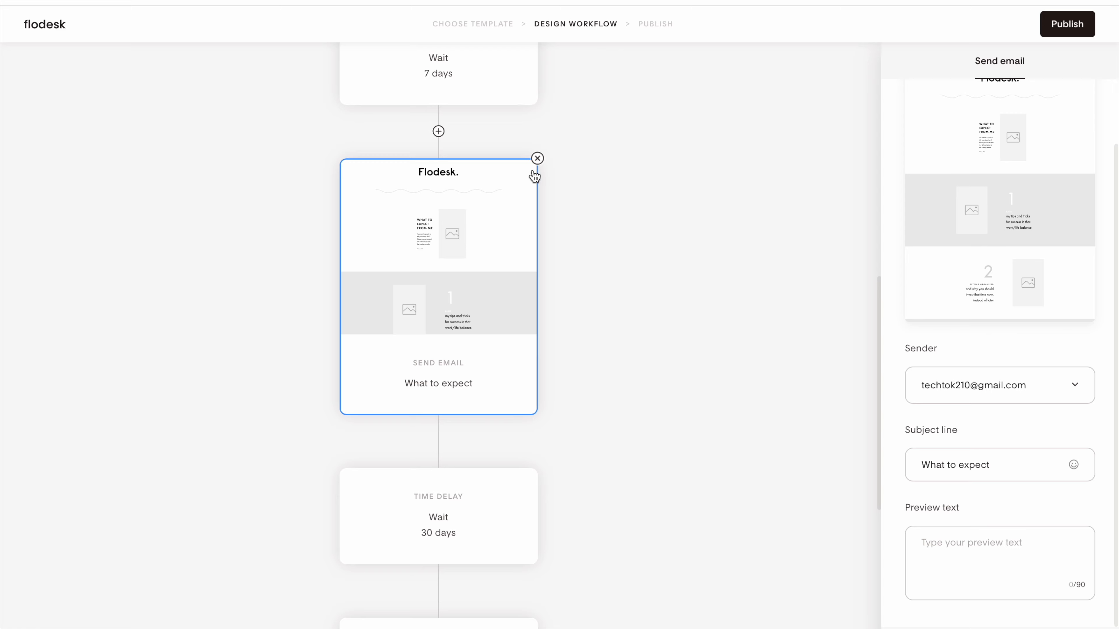
# Delete the "What to expect" email and the 7-day time delay before it from the workflow
pyautogui.click(537, 160)
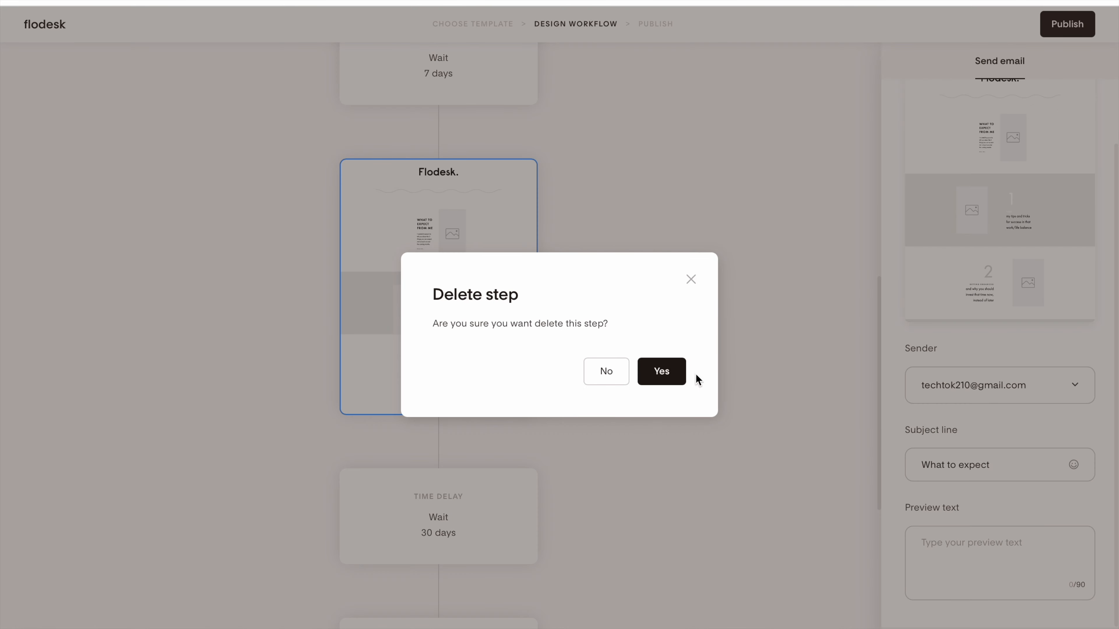
pyautogui.click(659, 373)
pyautogui.click(537, 305)
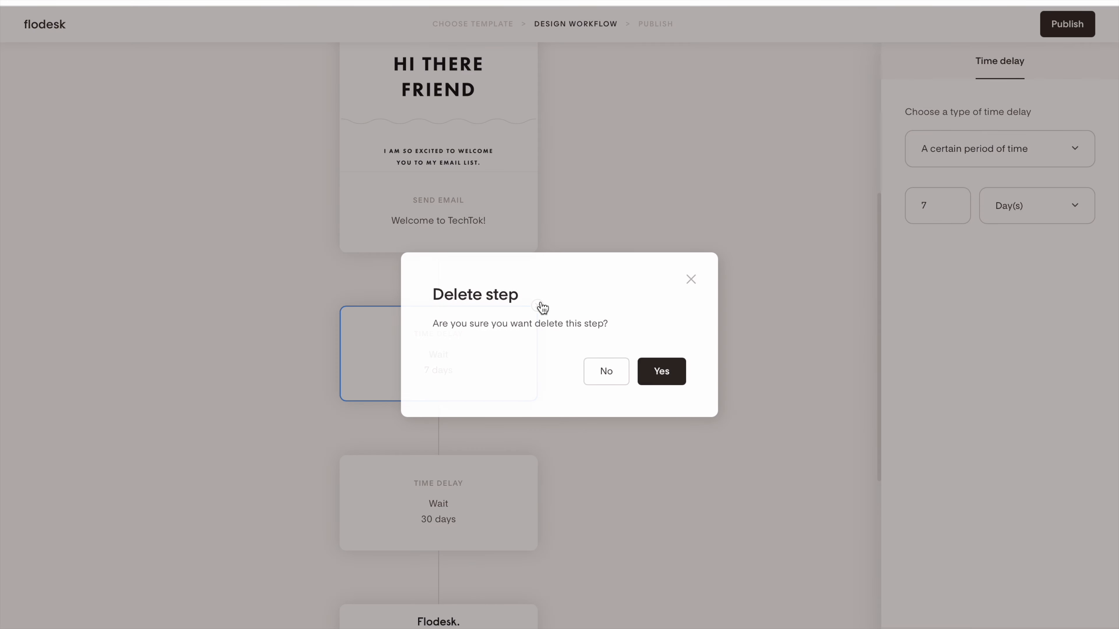
pyautogui.click(662, 372)
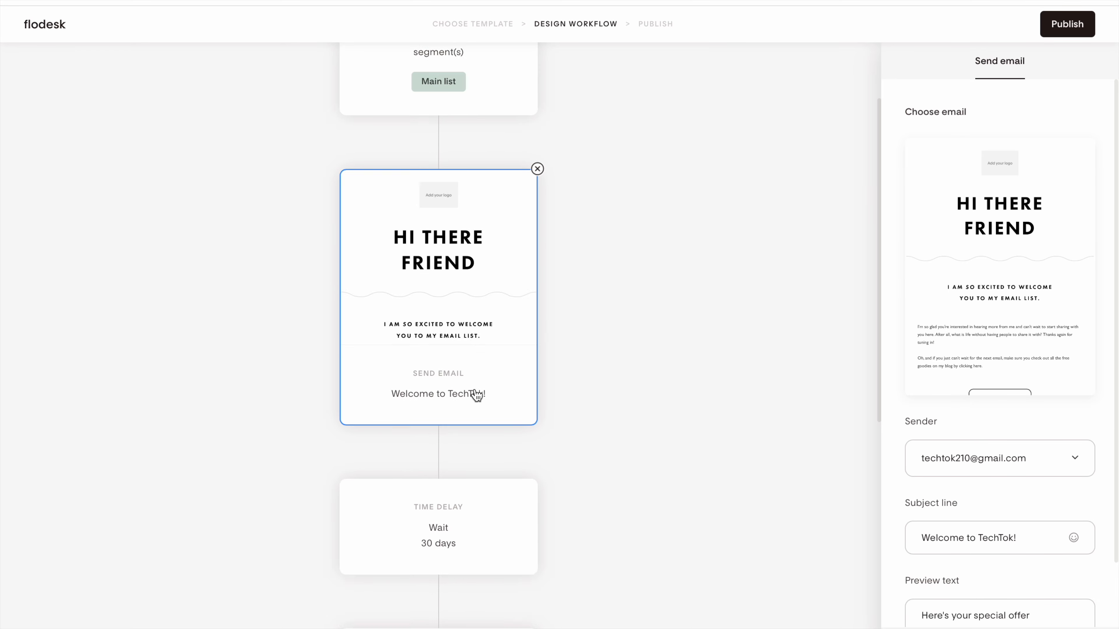
# Delete the remaining 30-day time delay and the follow-up email after it, leaving only the welcome email before the exit
pyautogui.scroll(-3, 489, 388)
pyautogui.moveTo(509, 382)
pyautogui.click(537, 327)
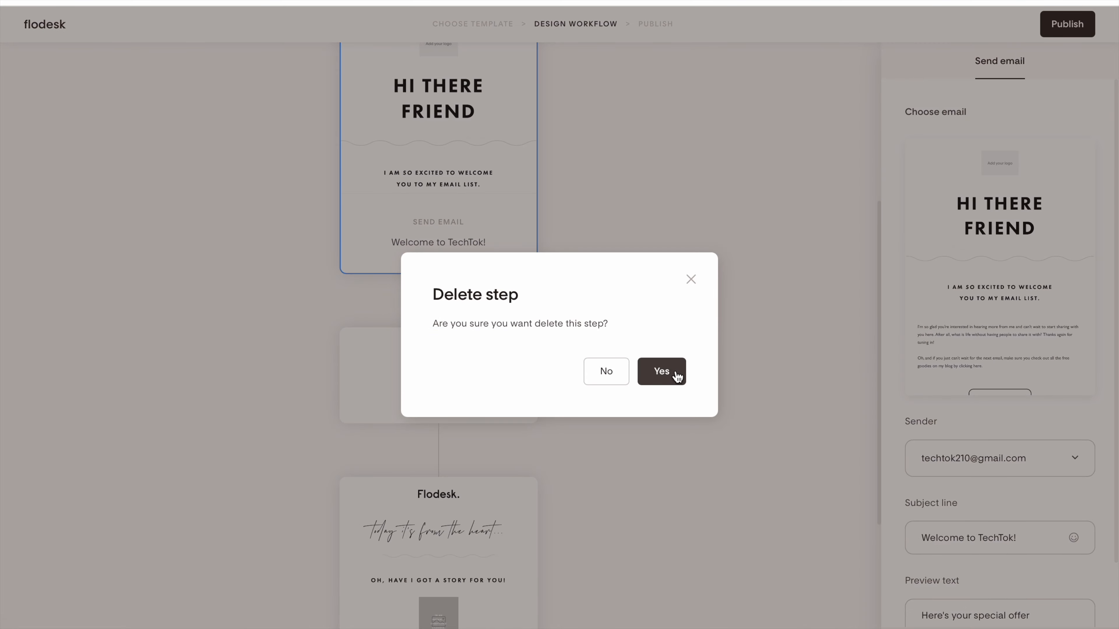
pyautogui.click(662, 372)
pyautogui.click(537, 327)
pyautogui.click(665, 371)
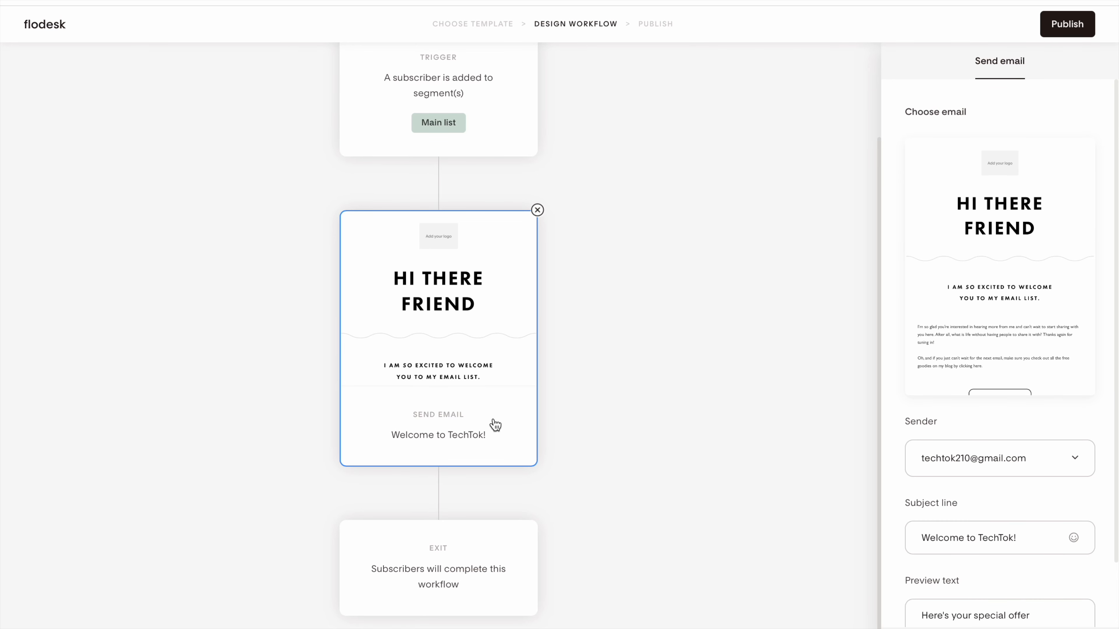
# Add an Action step between the "Welcome to TechTok!" email and the workflow's exit
pyautogui.scroll(2, 651, 431)
pyautogui.scroll(1, 650, 434)
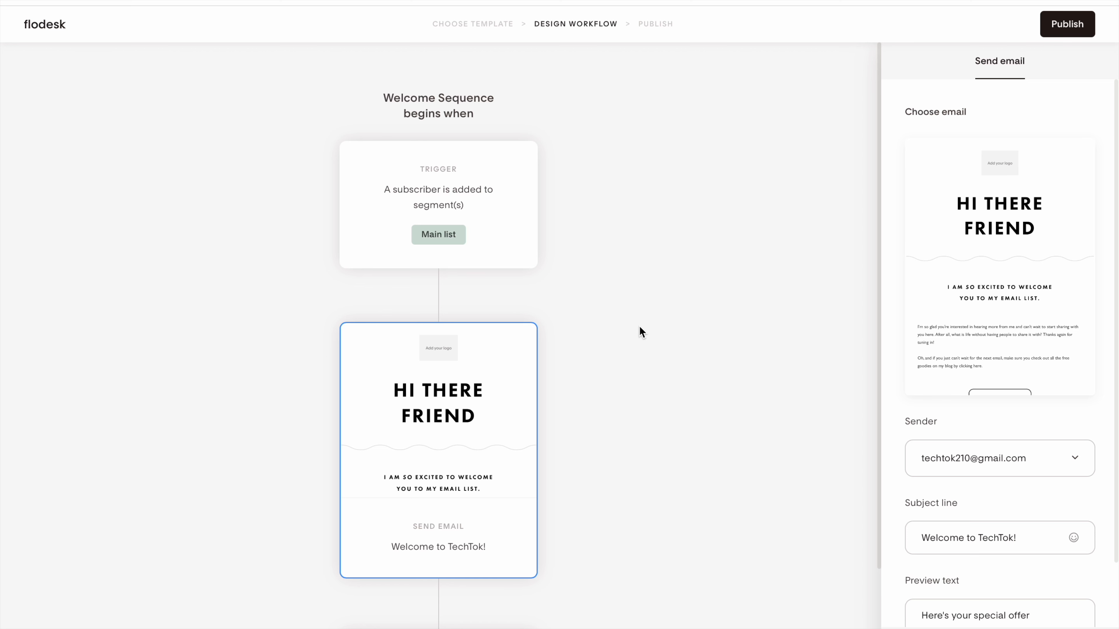
pyautogui.scroll(-3, 639, 331)
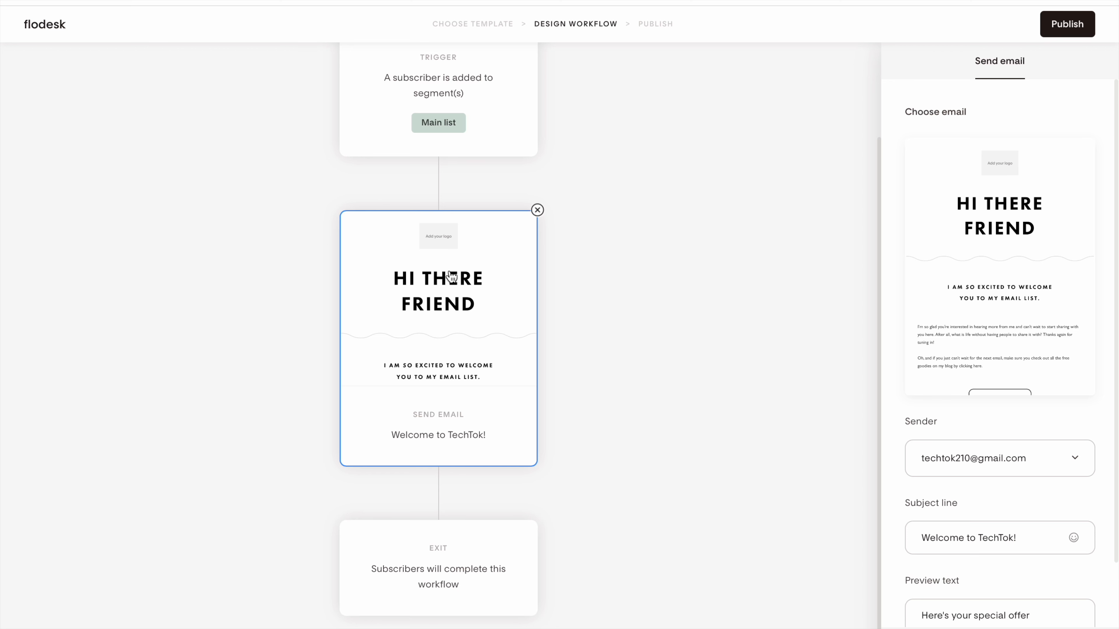
pyautogui.scroll(3, 452, 277)
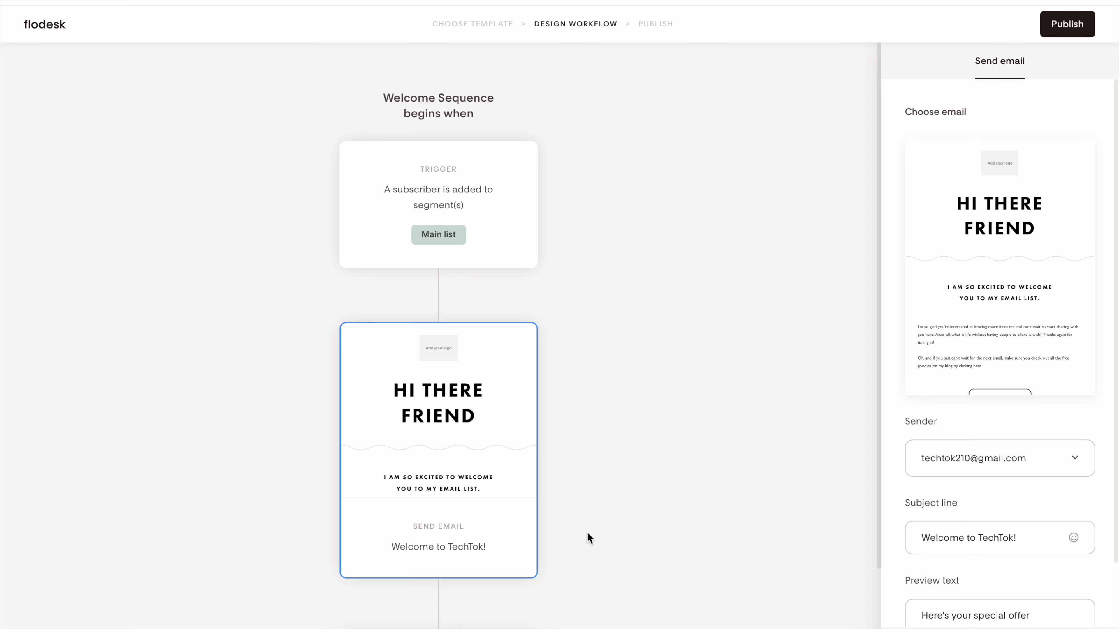
pyautogui.scroll(-1, 589, 537)
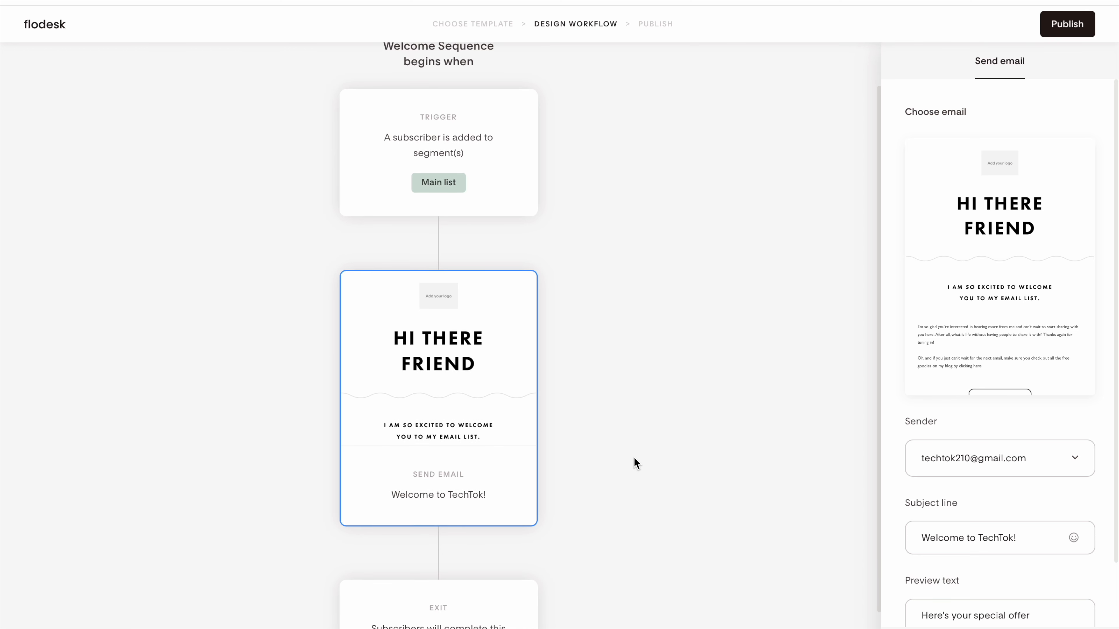
pyautogui.scroll(-1, 637, 462)
pyautogui.moveTo(438, 520)
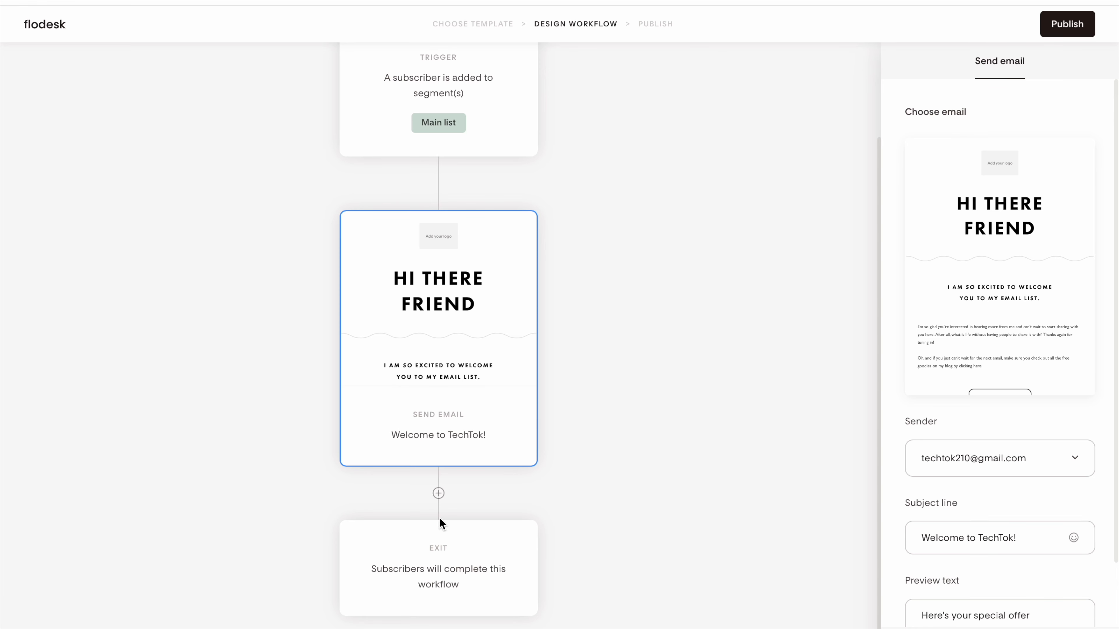
pyautogui.click(438, 494)
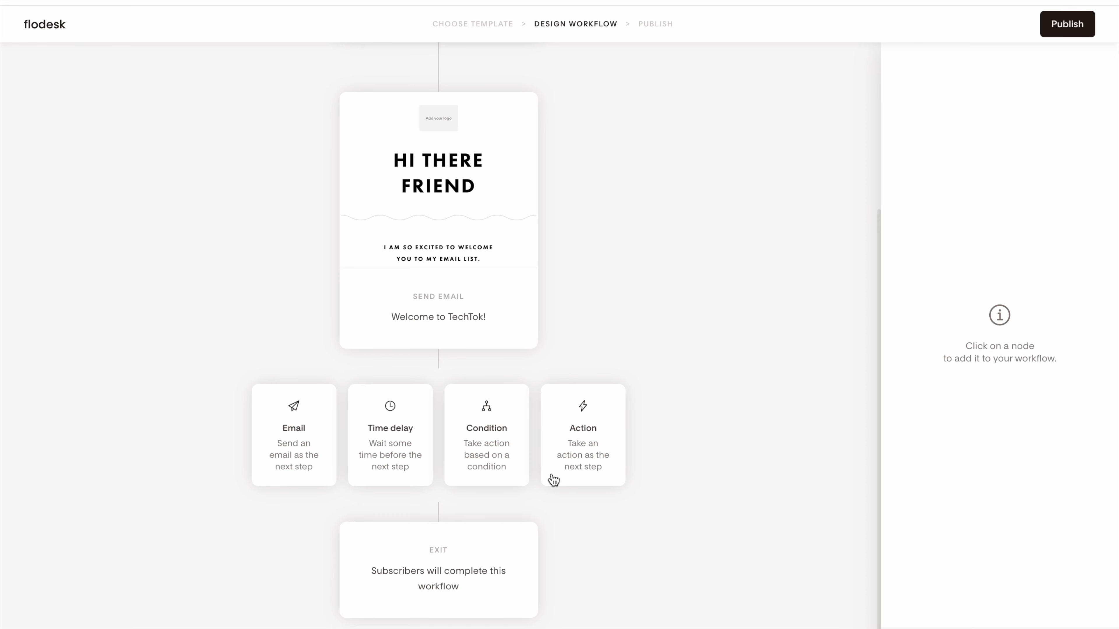
pyautogui.click(582, 465)
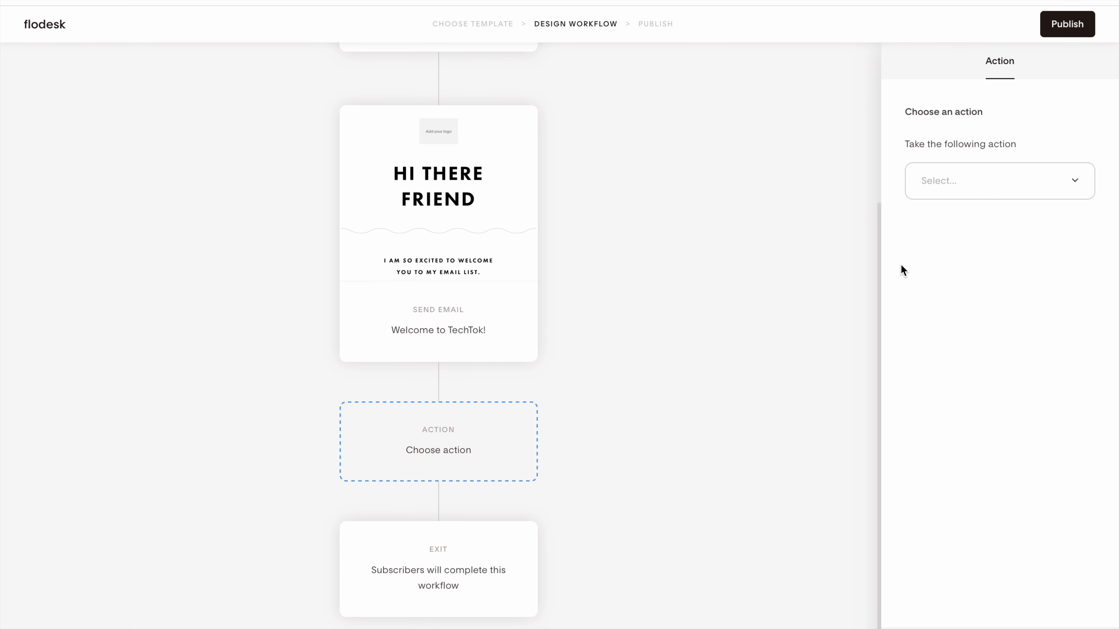
# Set the action to add subscribers to segment(s) and create a new segment named "main list 2" for it
pyautogui.click(947, 189)
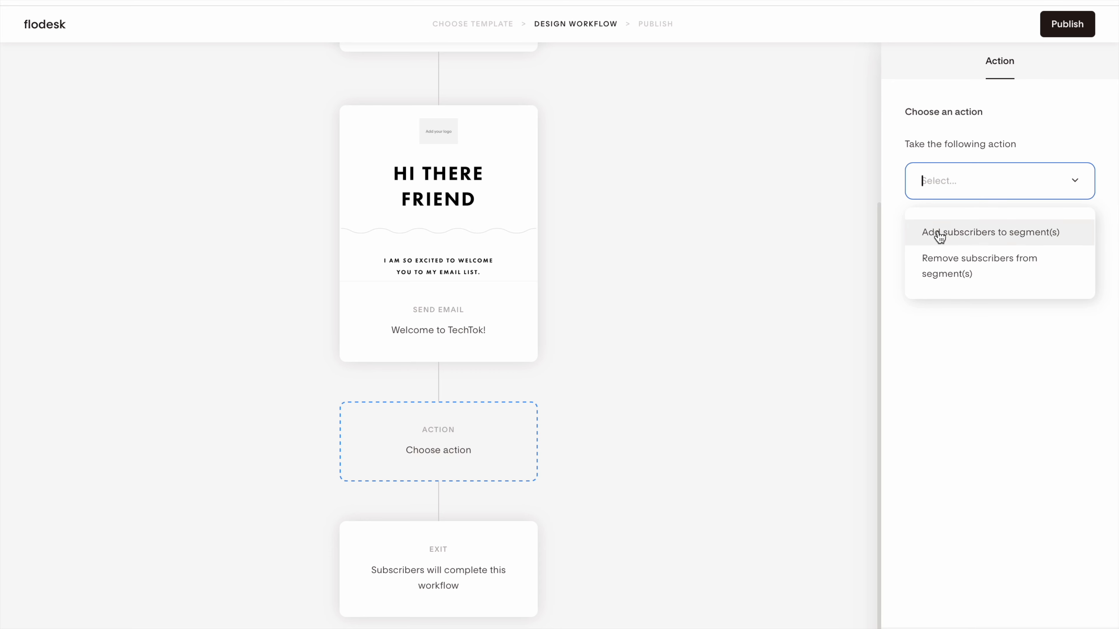
pyautogui.click(967, 238)
pyautogui.click(965, 257)
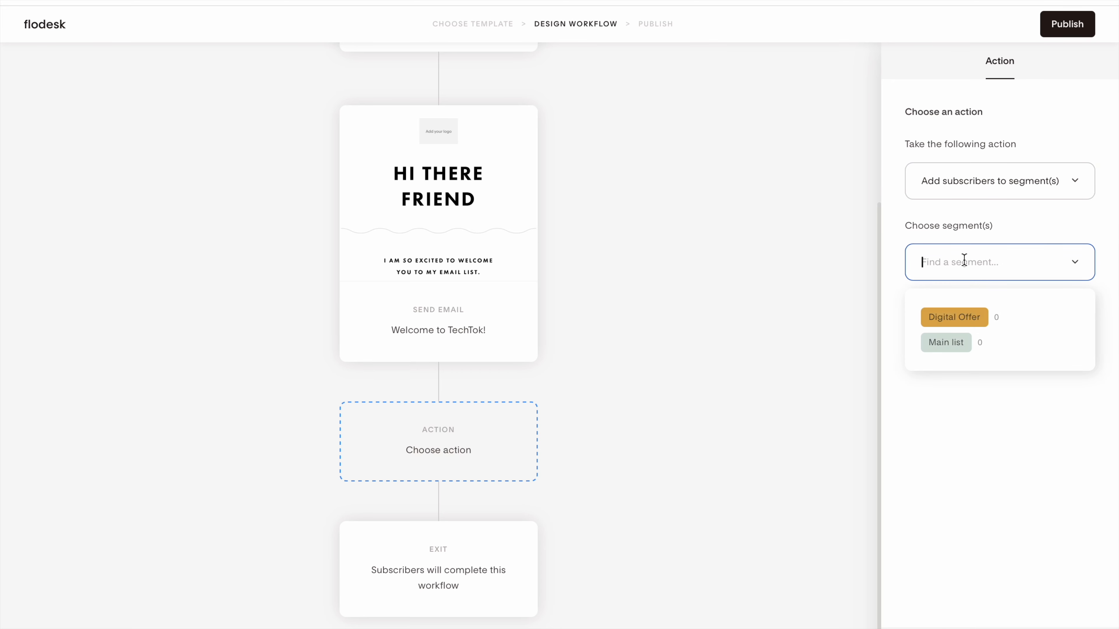
pyautogui.write('main list 2')
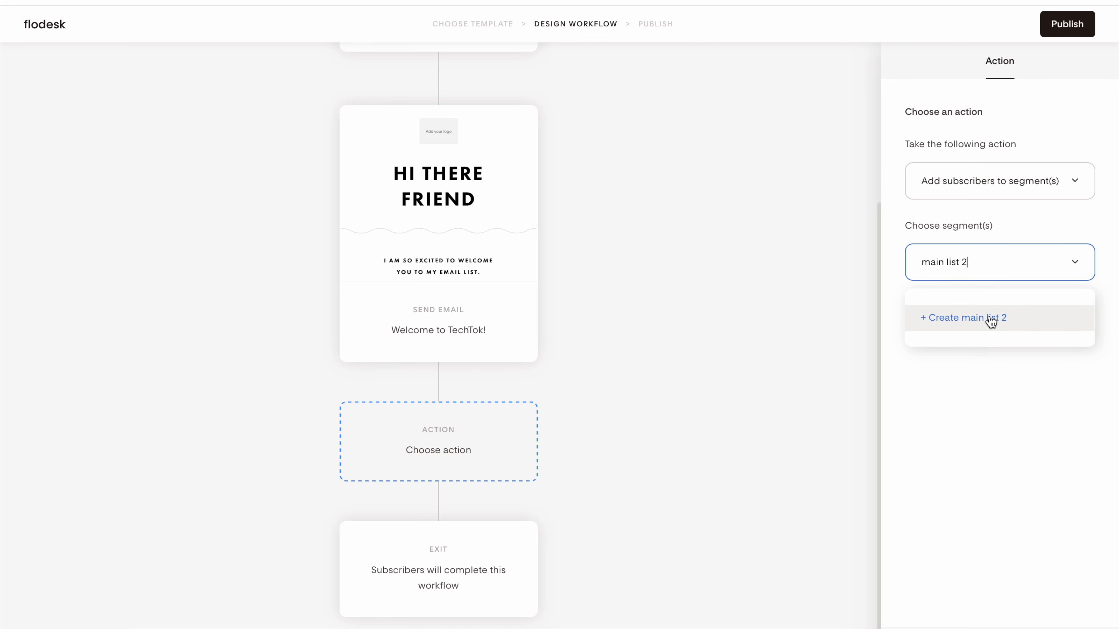
pyautogui.click(989, 318)
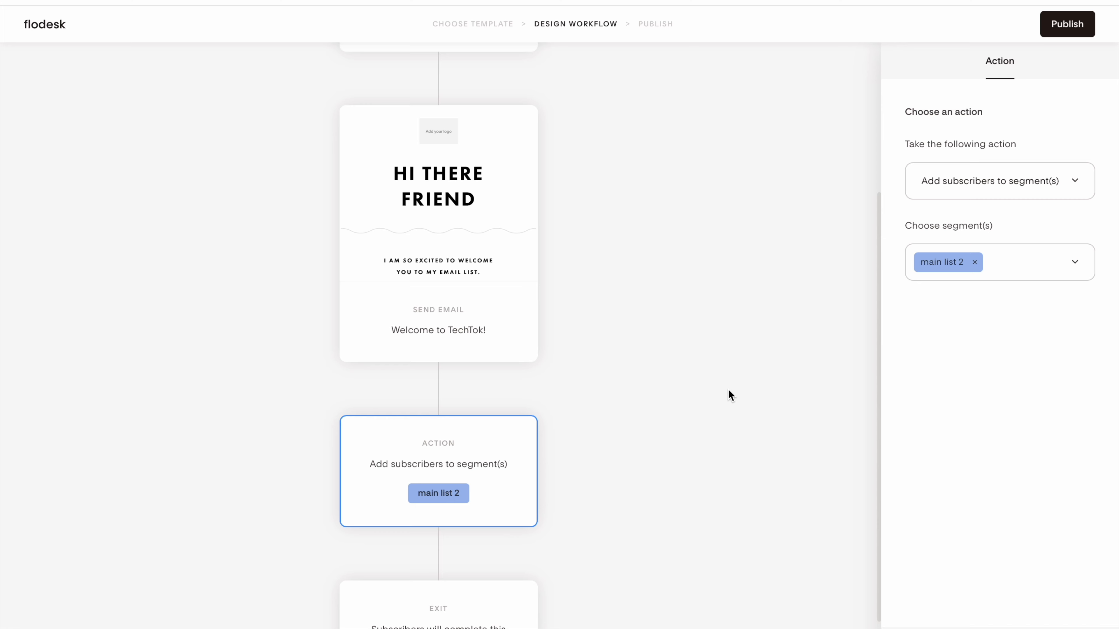
# Review the workflow from trigger to exit and publish it live
pyautogui.scroll(-2, 729, 395)
pyautogui.scroll(6, 547, 277)
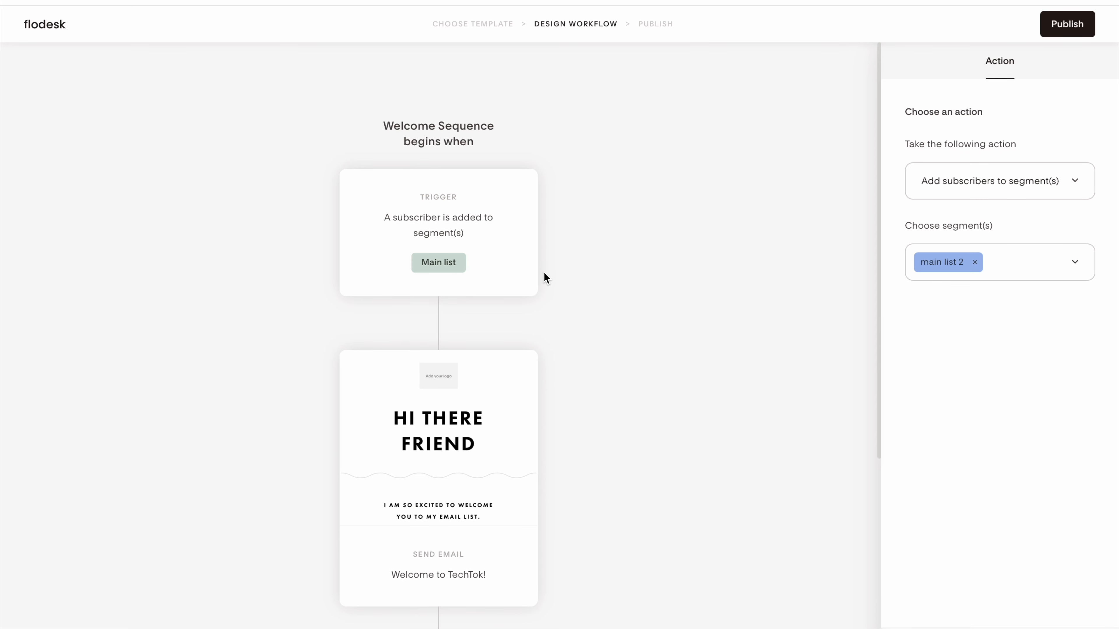
pyautogui.scroll(-1, 545, 278)
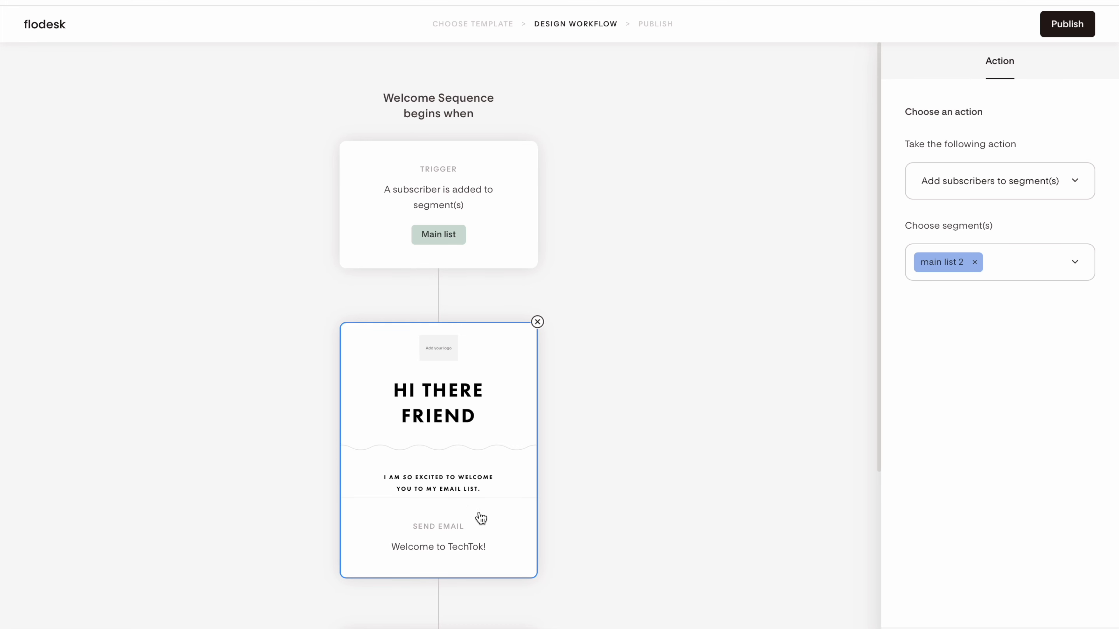
pyautogui.scroll(-5, 481, 518)
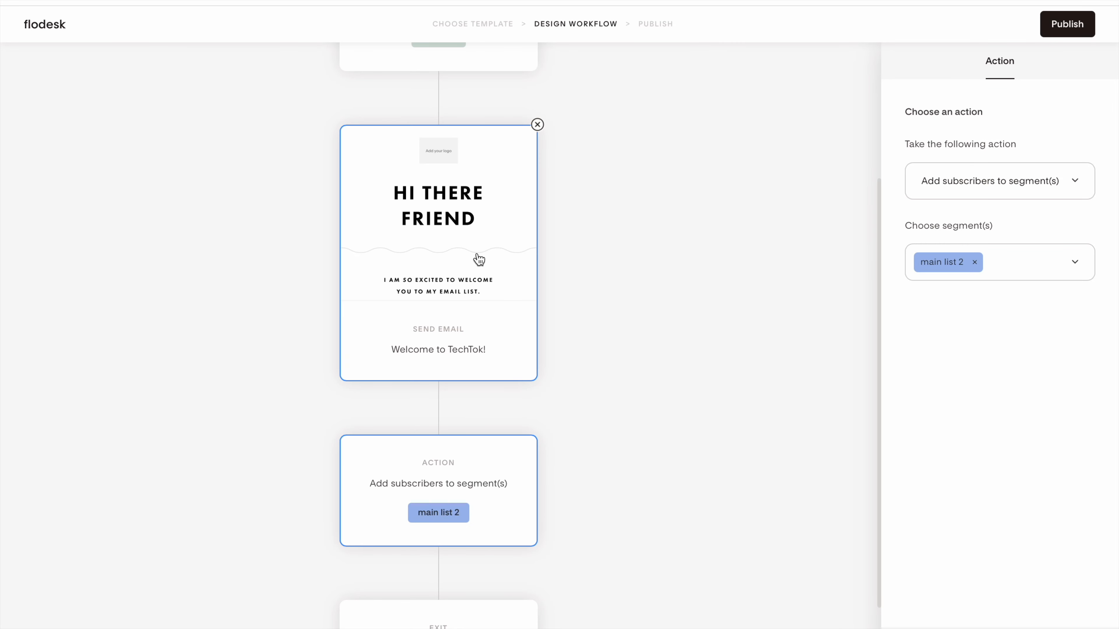
pyautogui.scroll(-2, 482, 418)
pyautogui.moveTo(483, 417)
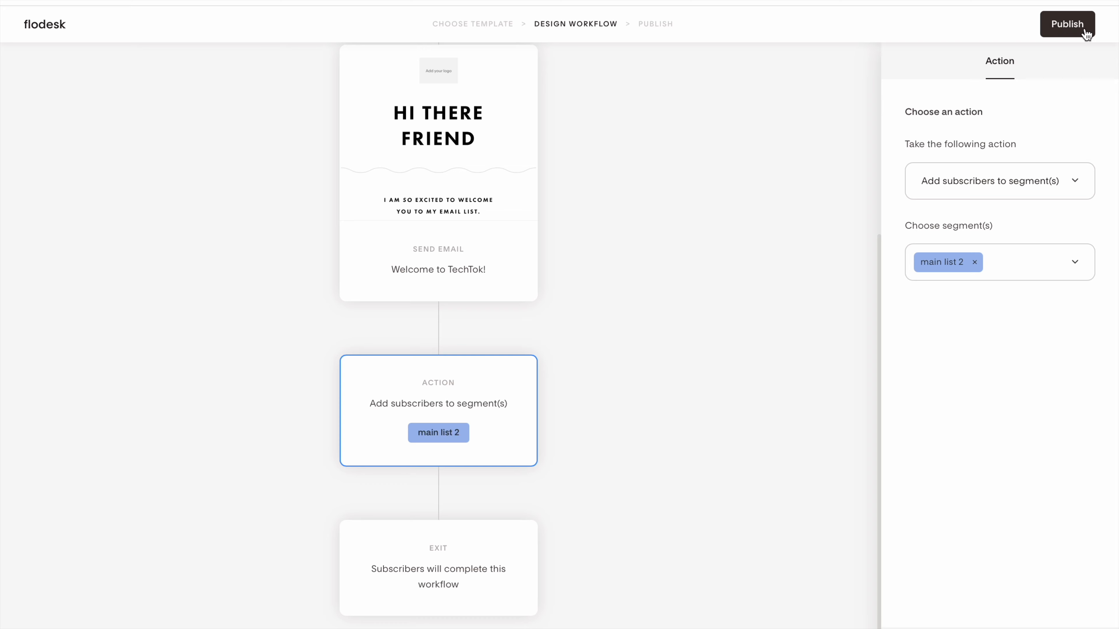
pyautogui.click(1075, 29)
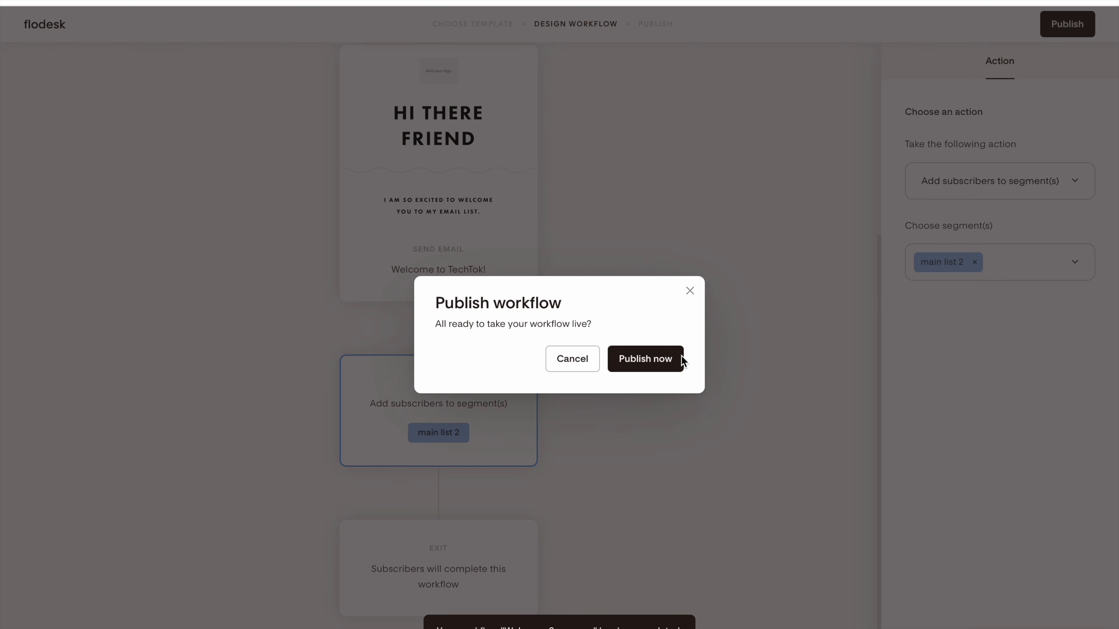
pyautogui.click(639, 359)
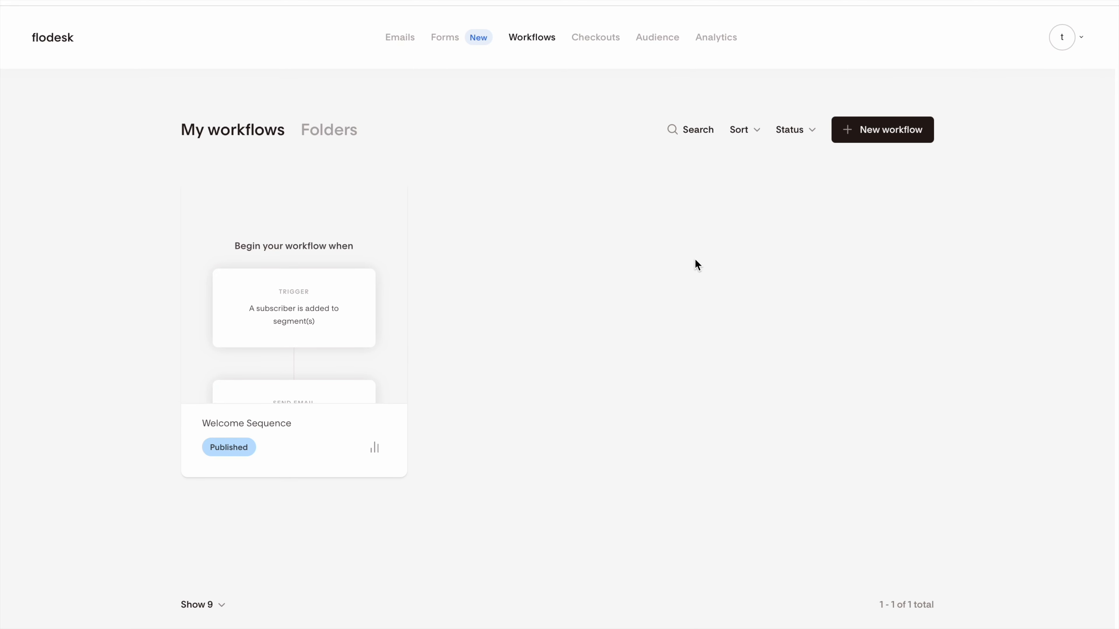
# Open the statistics summary of the published Welcome Sequence workflow
pyautogui.click(380, 447)
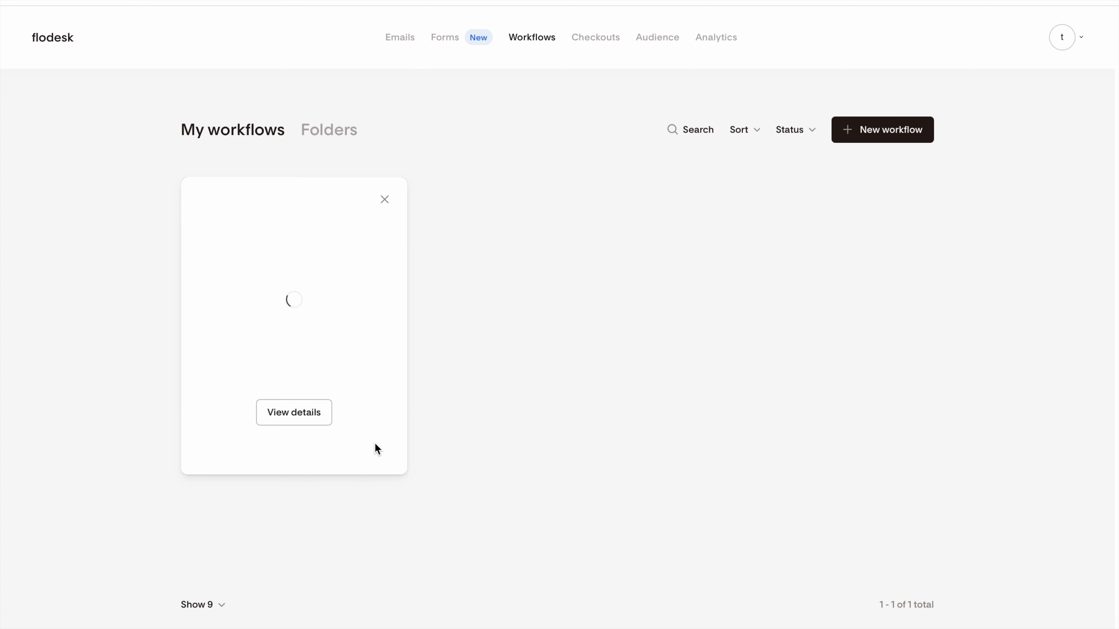